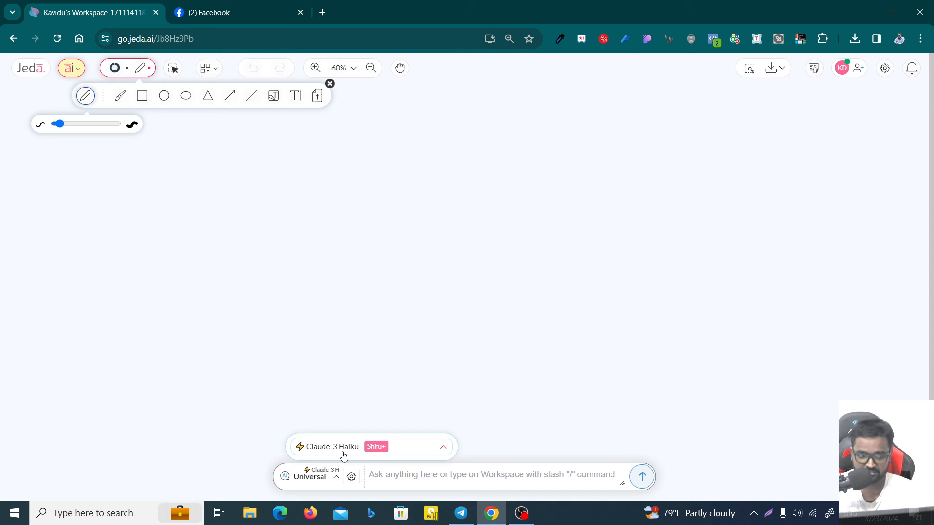
- Write the prompt "5 quotes for facebook post about the lonliness" for the AI
click(384, 476)
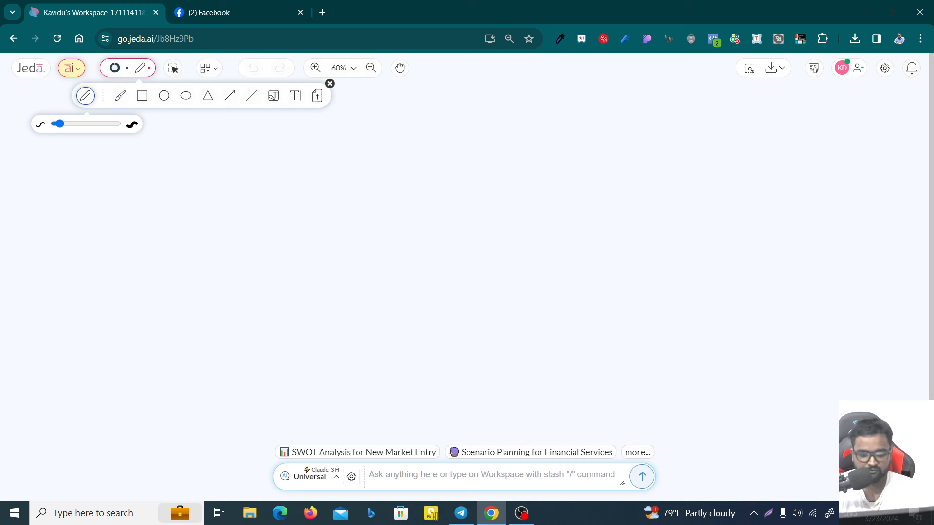
text(5)
key(shift+Return)
text(quotes fo)
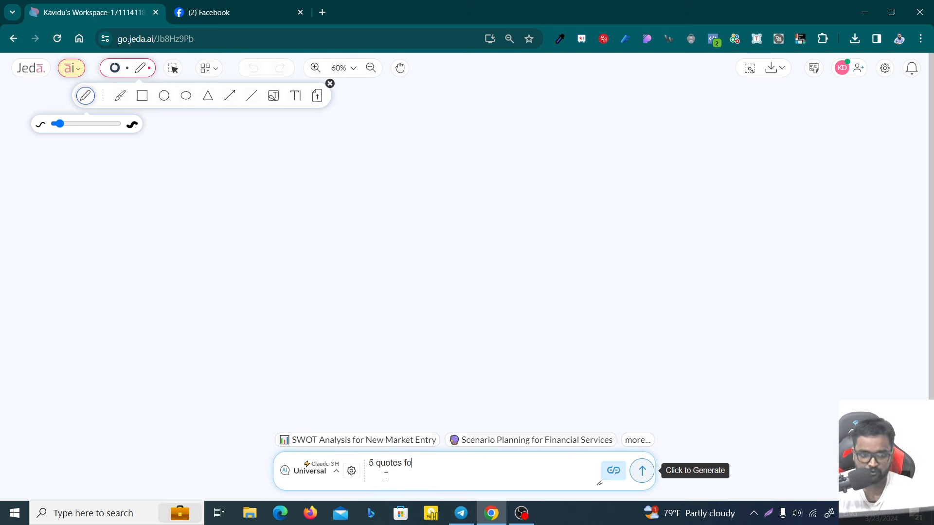
text(r faceb)
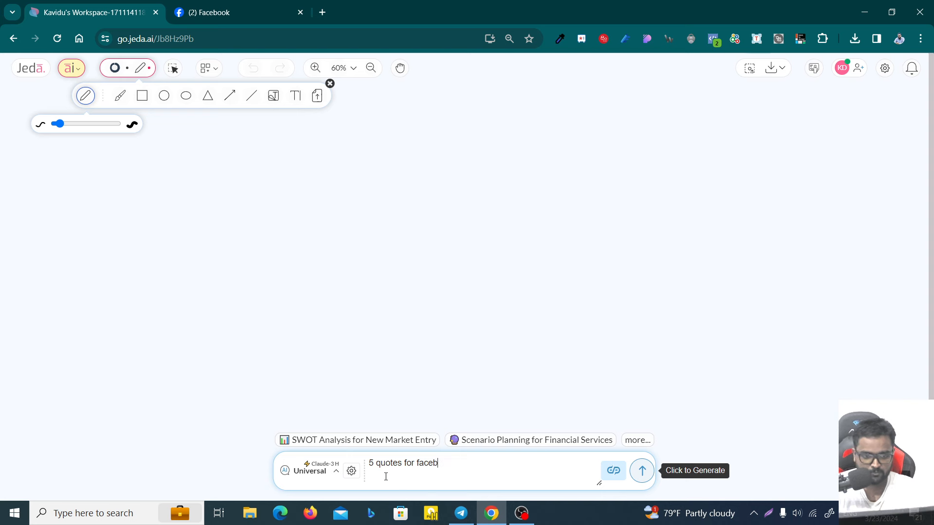
text(ook post)
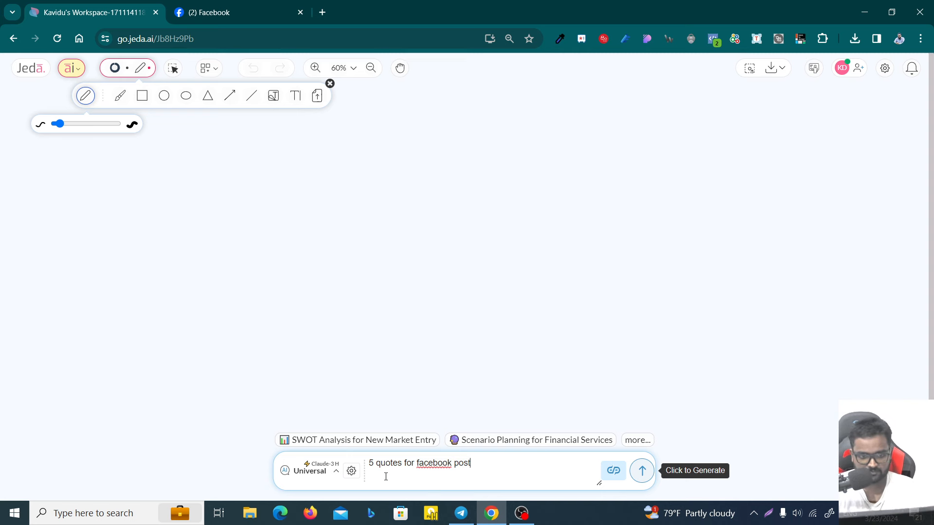
text( about th)
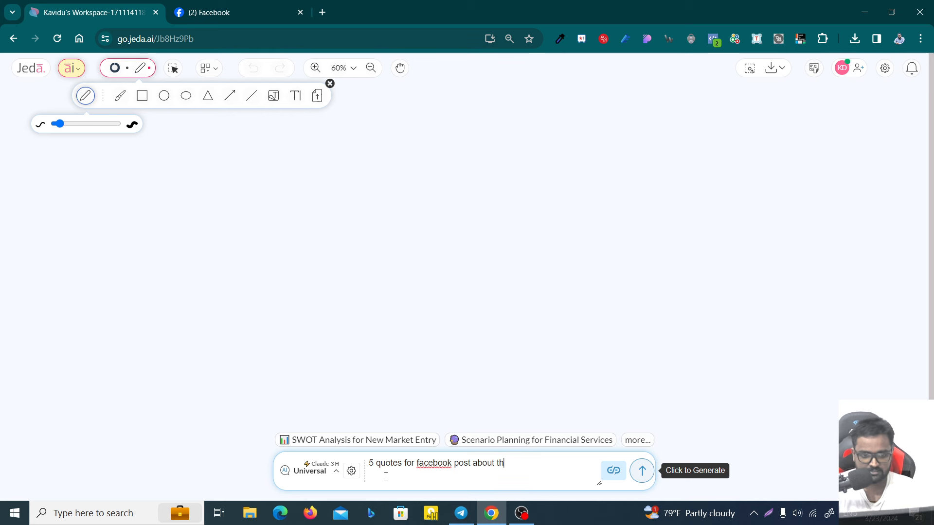
text(e ;om)
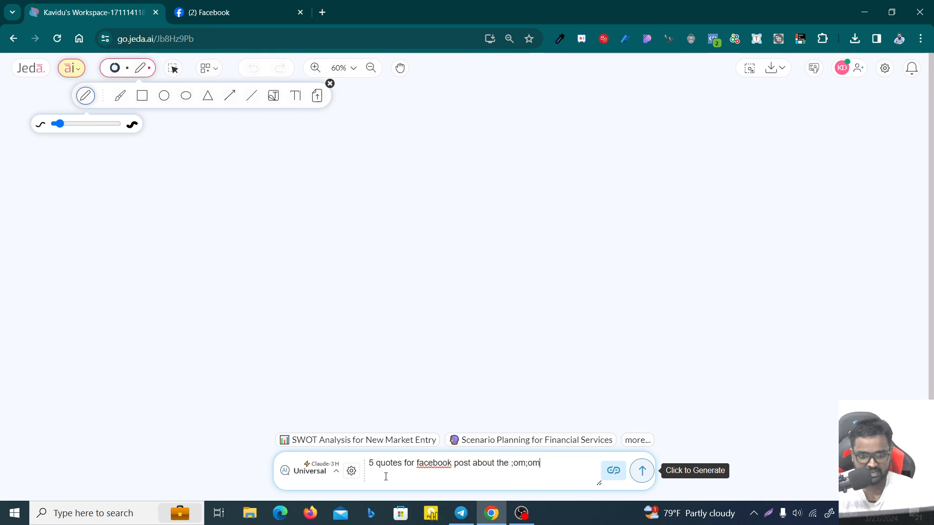
text(;)
key(BackSpace)
text(lo)
key(BackSpace)
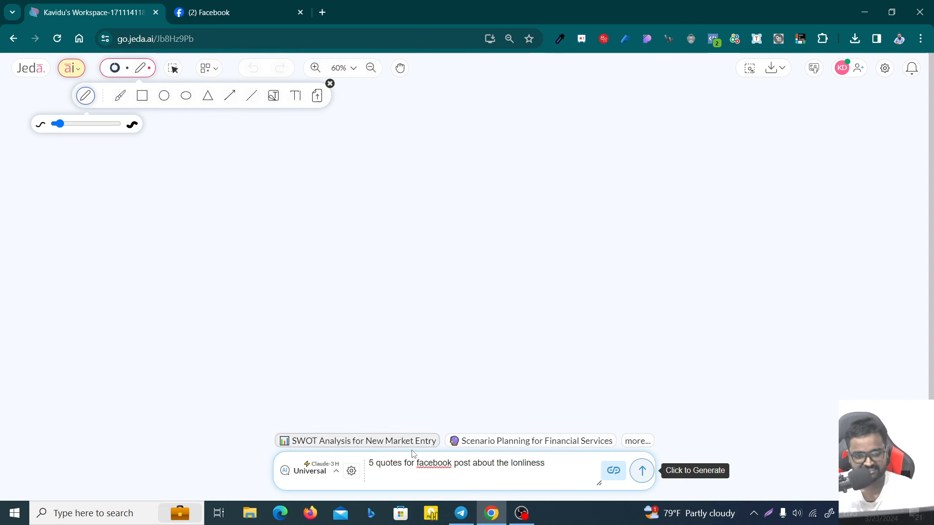
click(438, 463)
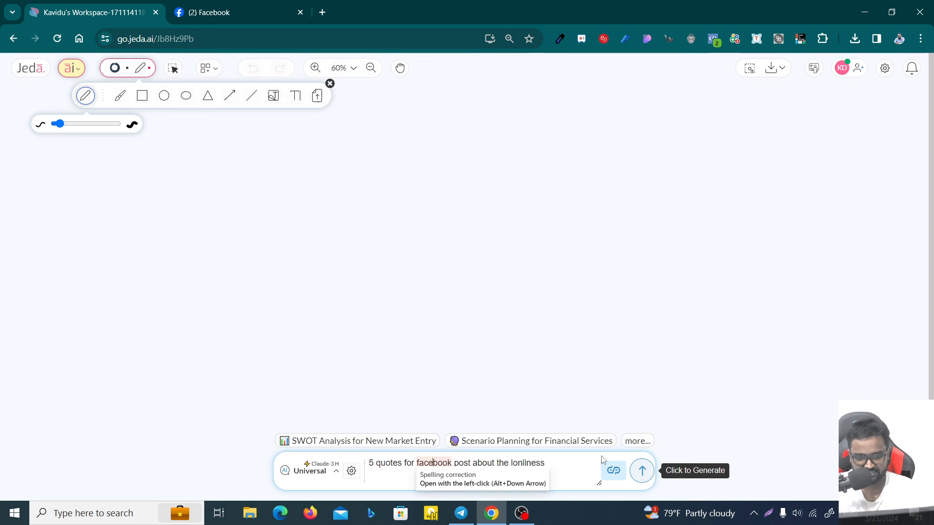
click(586, 460)
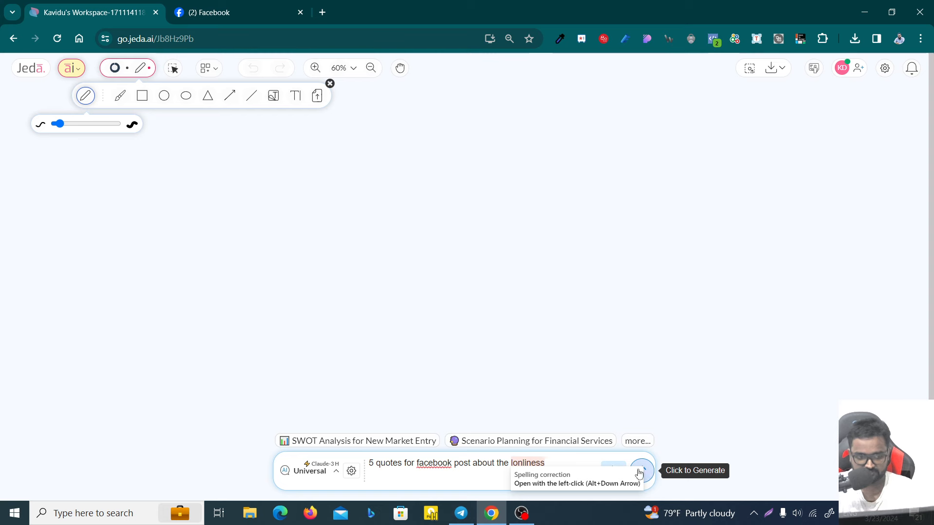
- Set the output type to Text and generate the quotes with the Claude-3 Haiku model
click(316, 470)
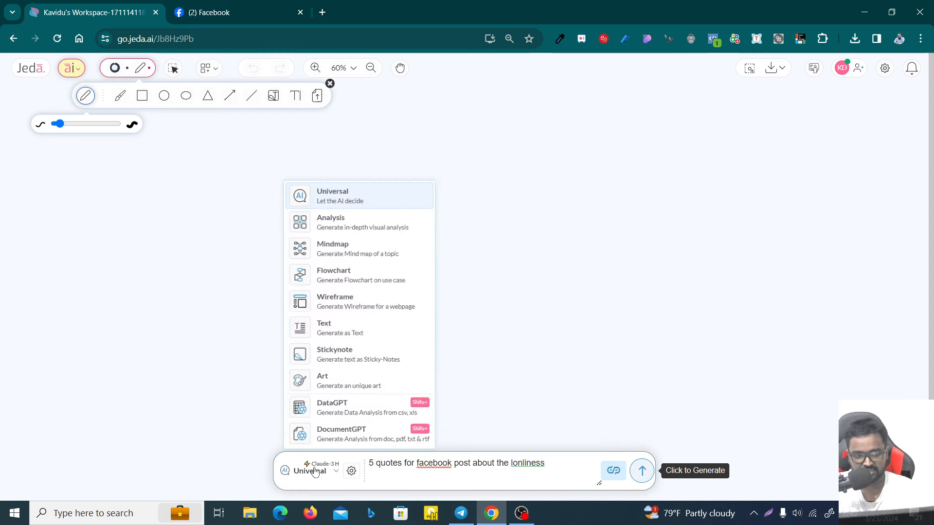
click(349, 330)
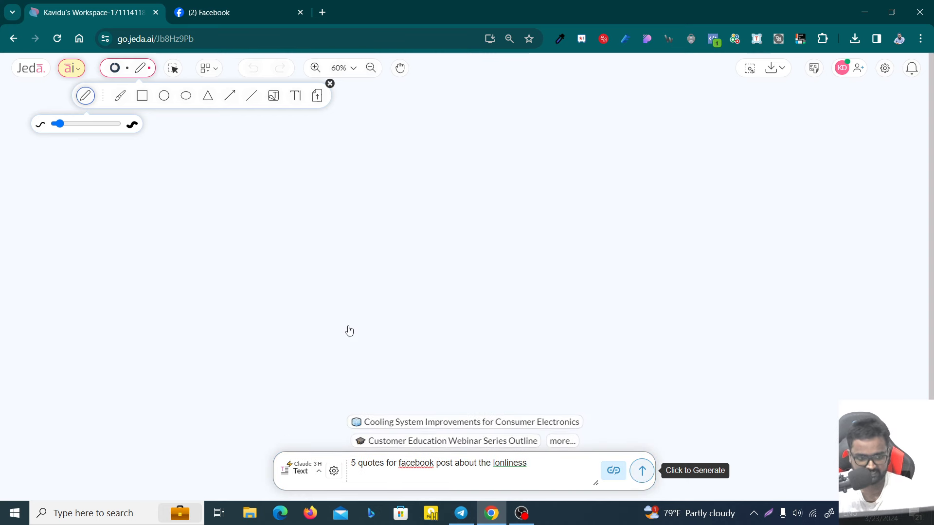
click(334, 471)
click(365, 437)
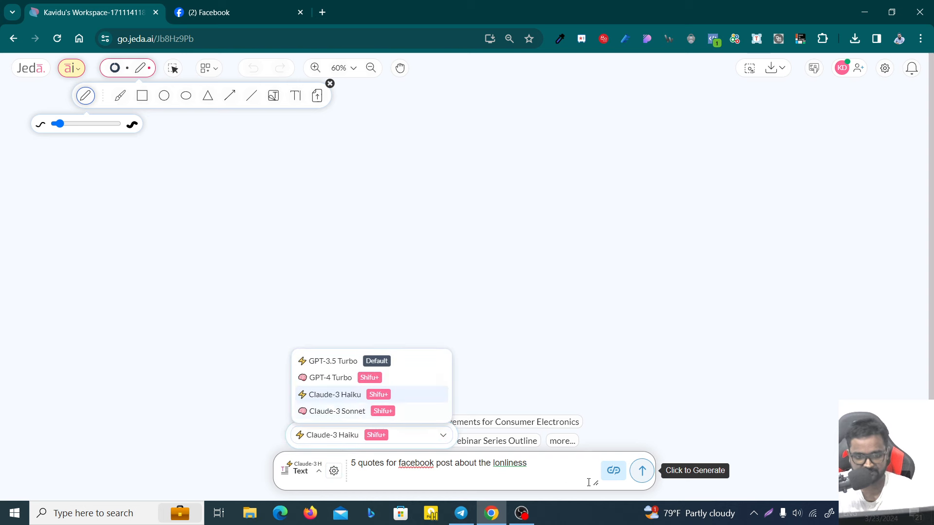
click(641, 472)
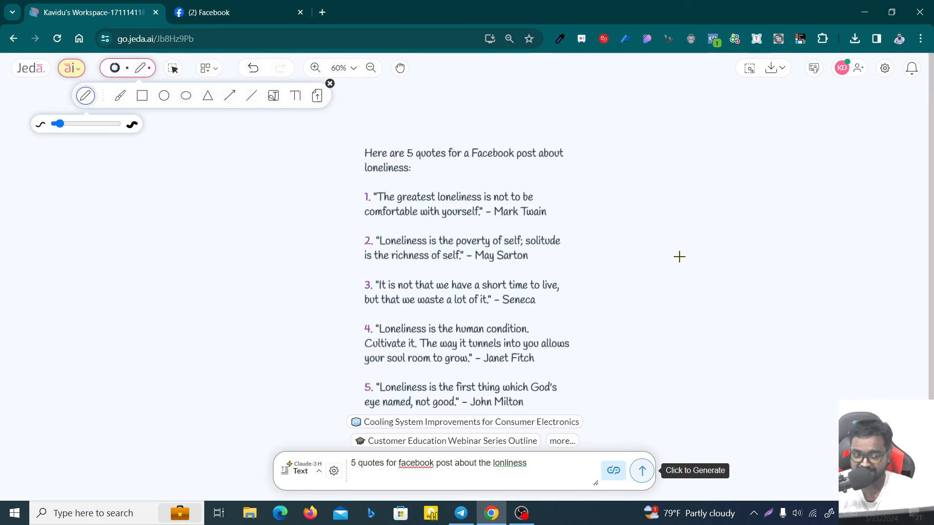
- Copy the first quote, by Mark Twain, from the generated list and paste it as separate text on the empty canvas beside it
scroll(571, 265, up, 3)
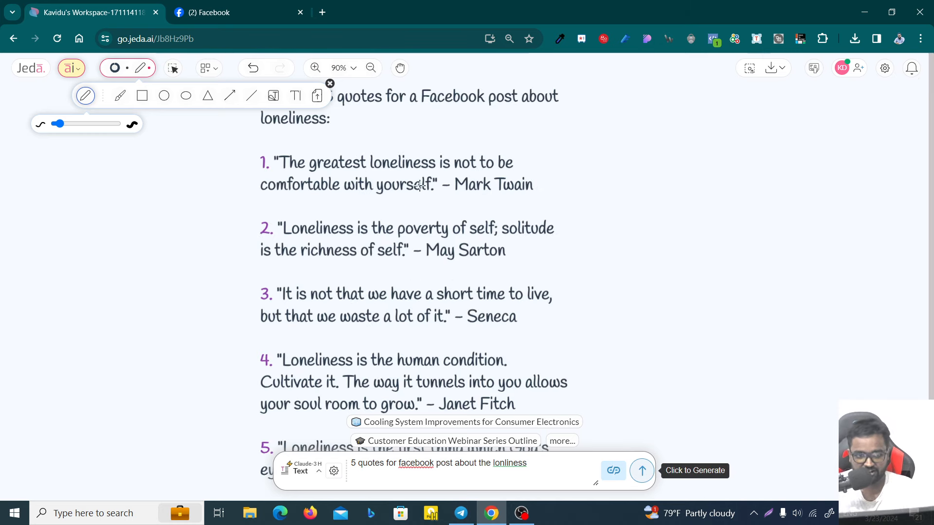
scroll(423, 269, up, 1)
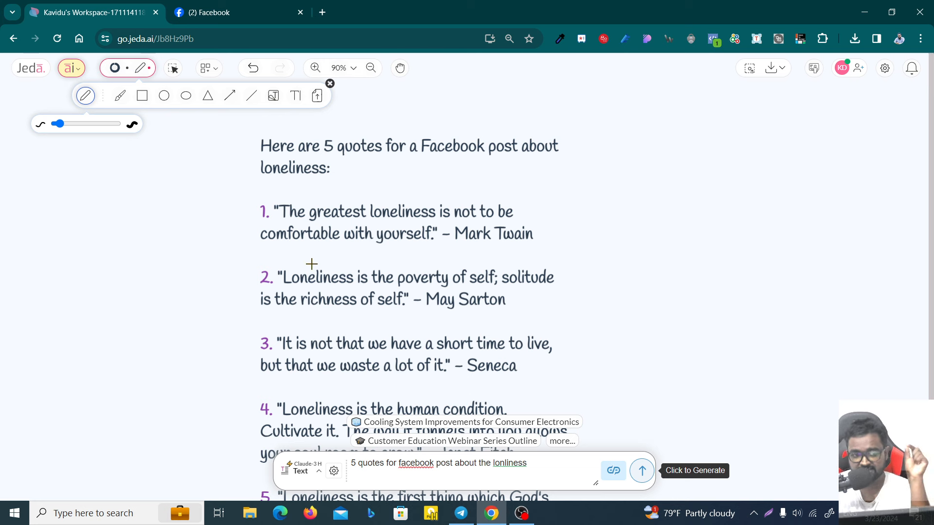
click(119, 101)
click(174, 71)
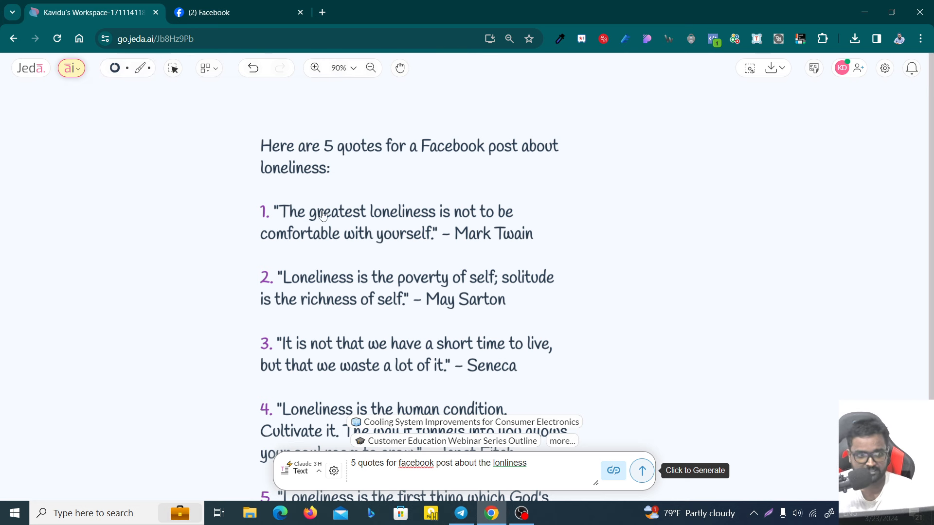
click(312, 224)
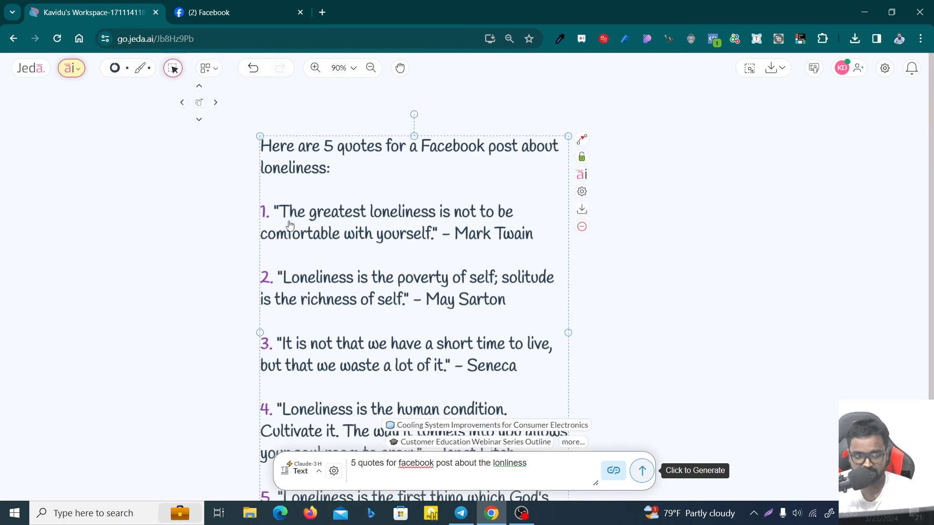
double_click(378, 239)
drag(535, 234, 282, 209)
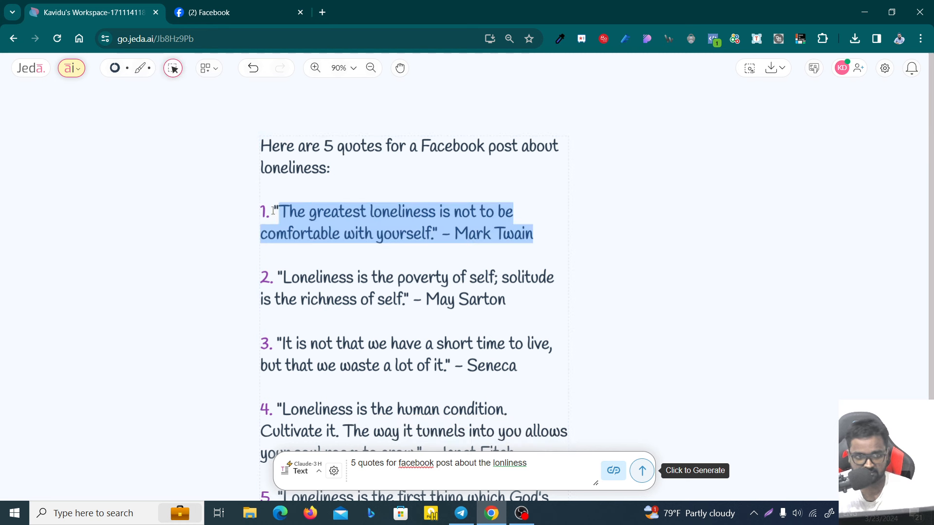
click(730, 226)
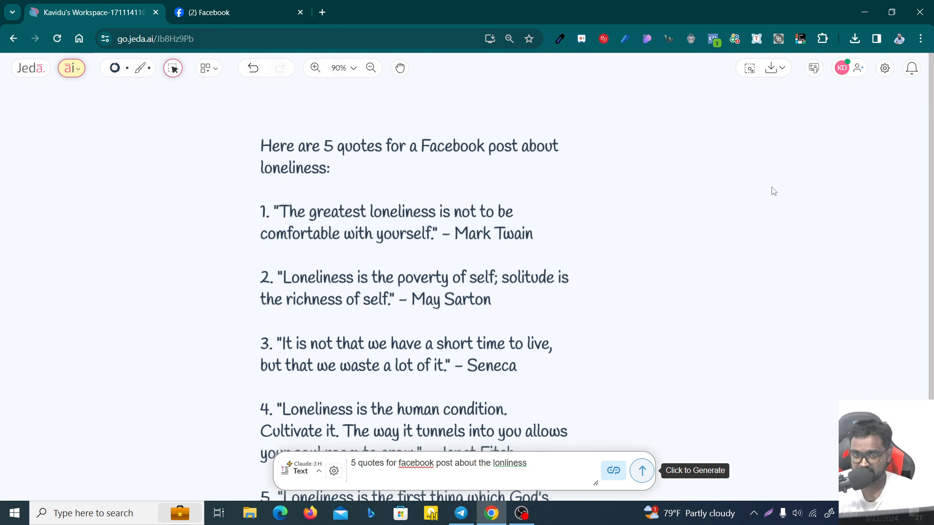
text("The greatest loneliness is not to be comfortable with yourself." – Mark Twain)
- Generate an image from the separate Mark Twain quote with the Art slash command at the end of its text
drag(802, 186, 927, 185)
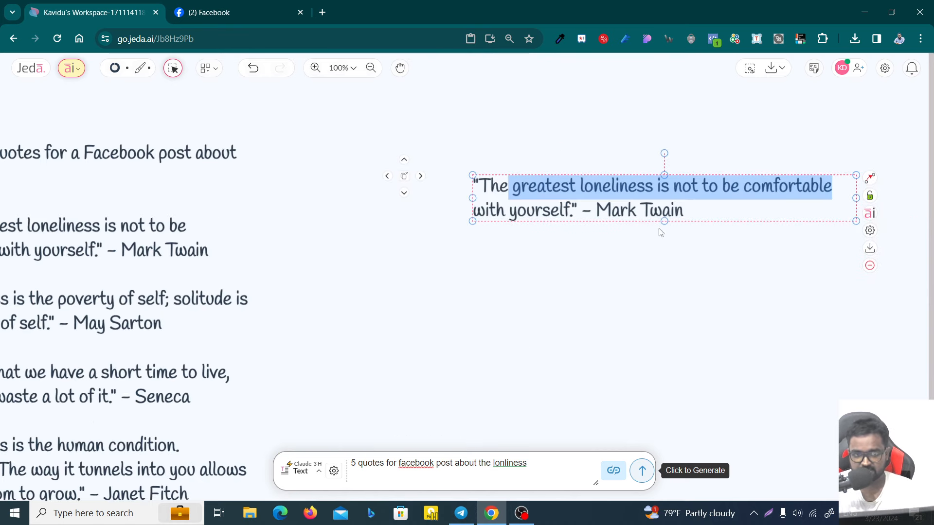
click(683, 213)
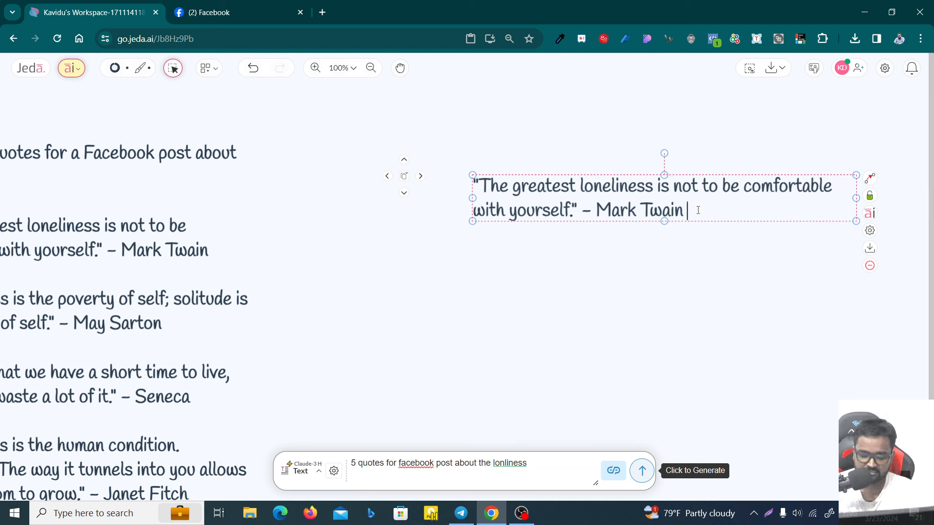
text(/)
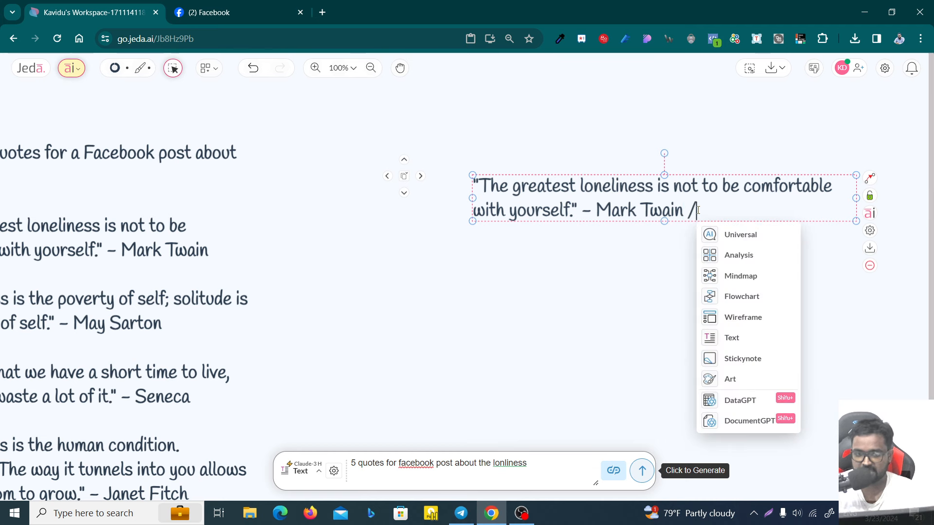
click(740, 380)
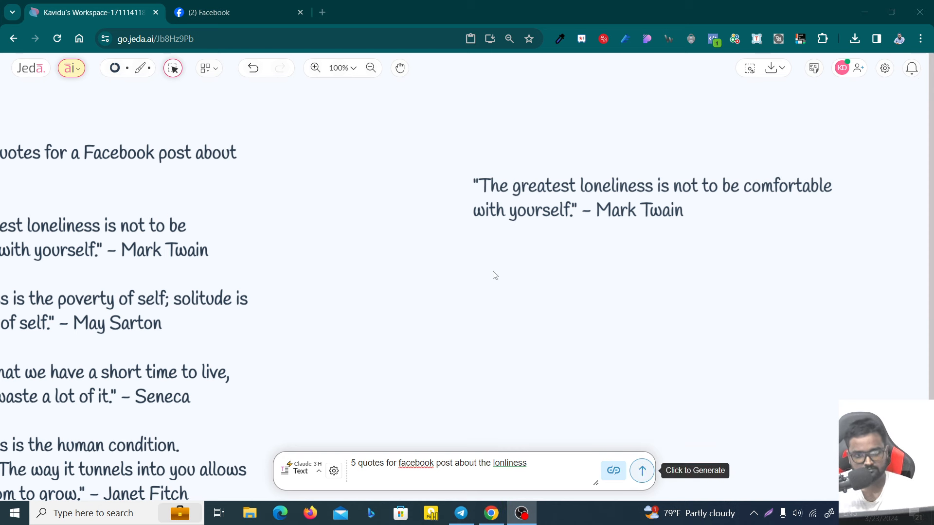
- Examine the generated artwork and compare it with the Mark Twain quote above it
scroll(452, 273, down, 2)
scroll(788, 293, up, 2)
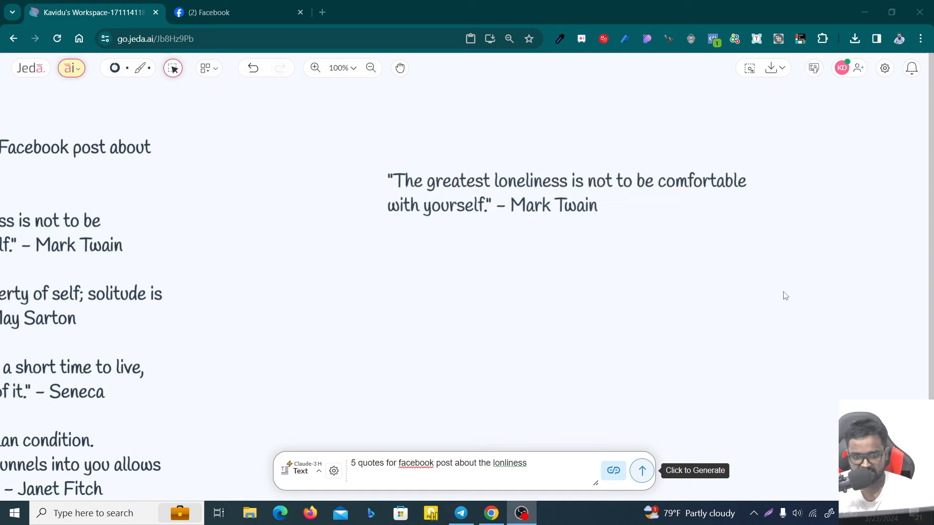
scroll(377, 262, down, 1)
scroll(382, 265, down, 2)
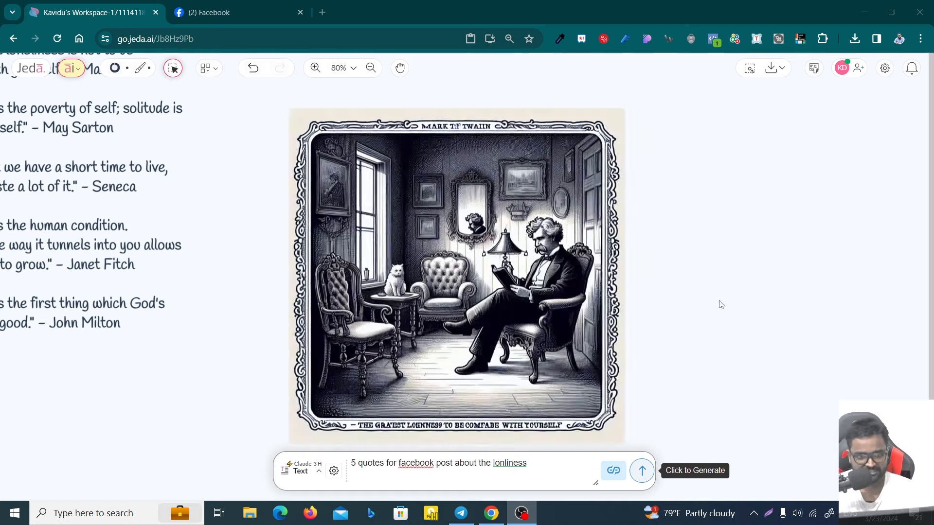
scroll(721, 304, down, 3)
scroll(559, 146, up, 5)
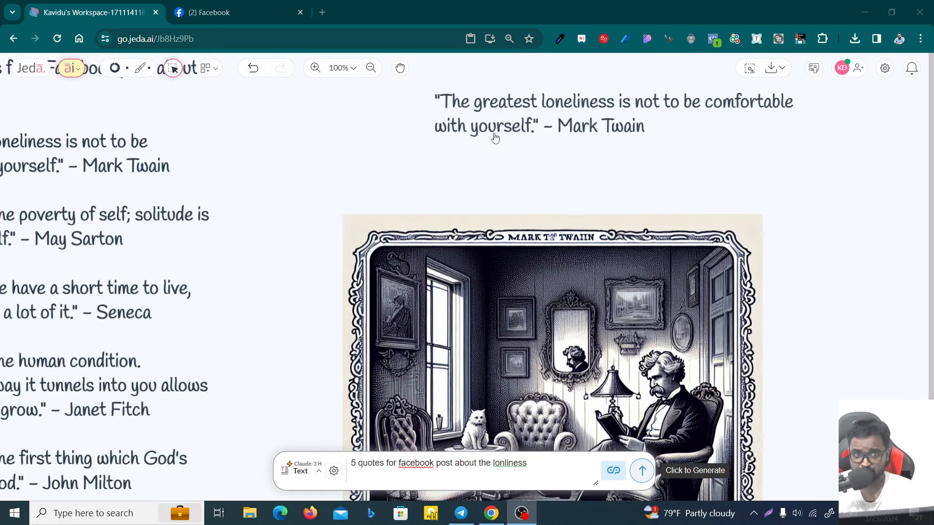
scroll(533, 240, down, 2)
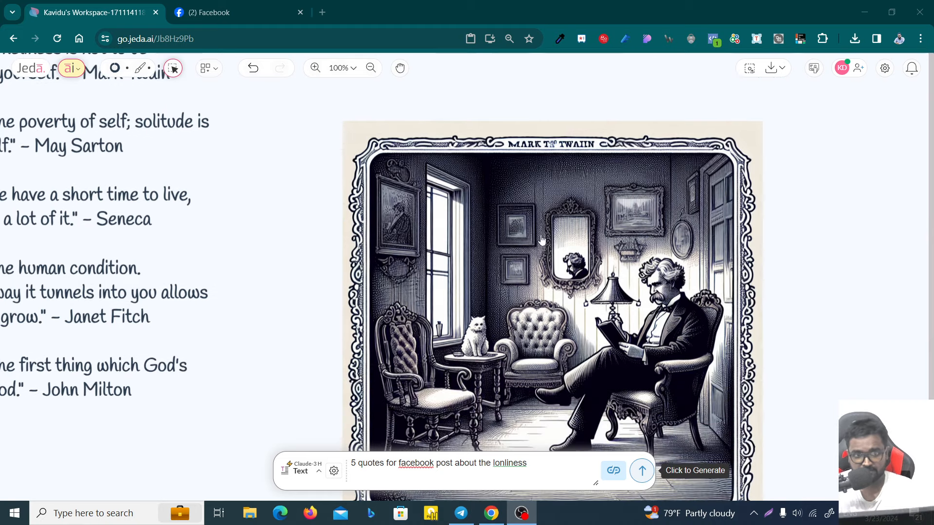
scroll(569, 229, down, 2)
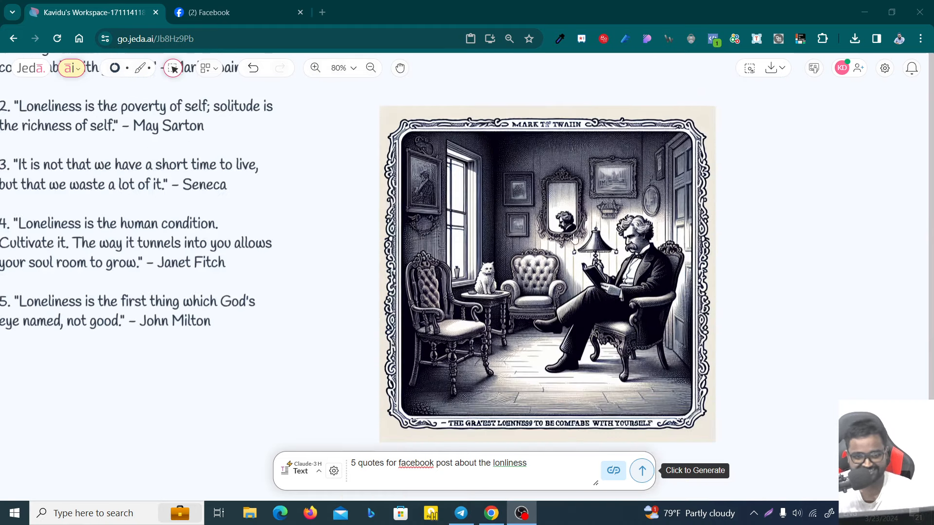
scroll(652, 271, up, 2)
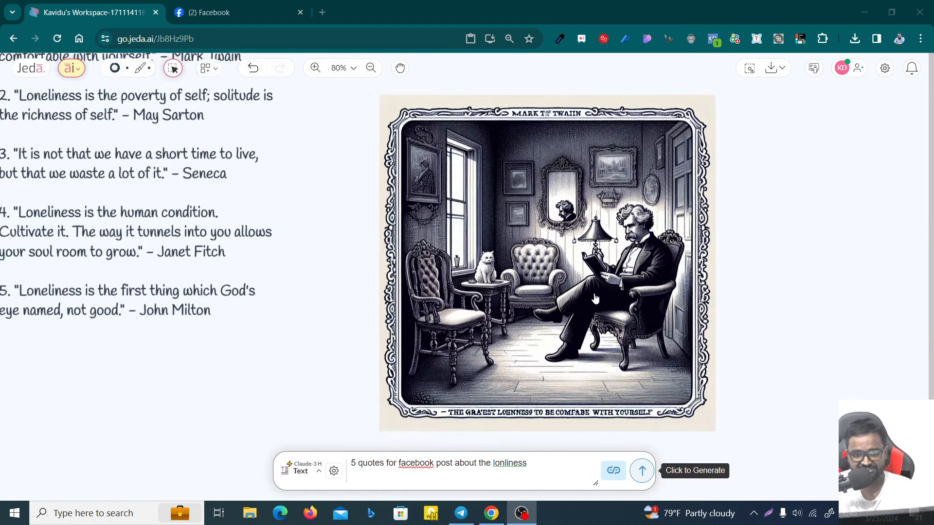
- Move the separate Mark Twain quote onto the lower part of the generated image and colour its text white
click(605, 67)
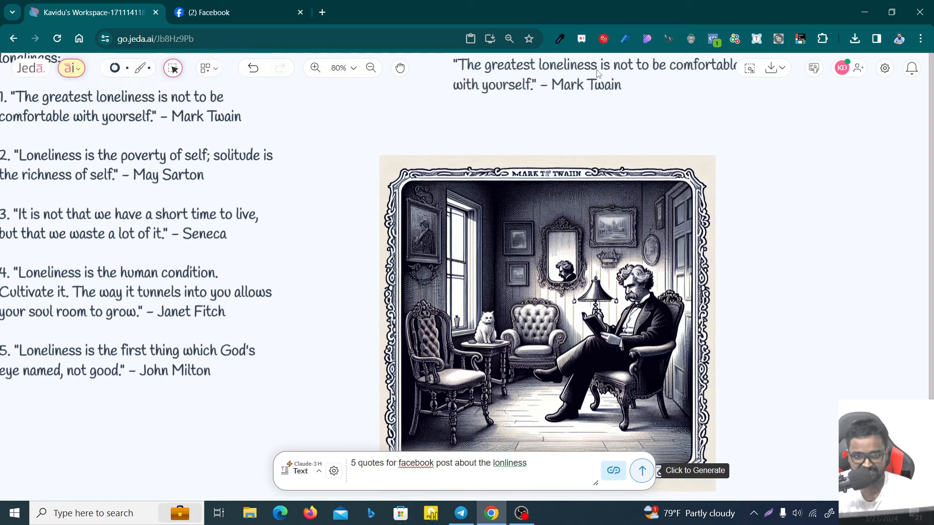
drag(586, 90, 553, 437)
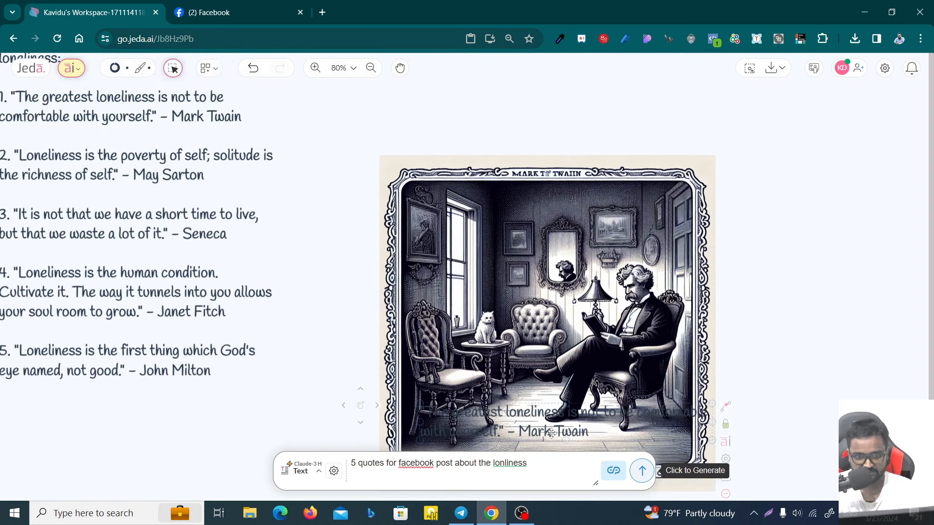
scroll(666, 428, down, 1)
ctrl+scroll(728, 400, up, 3)
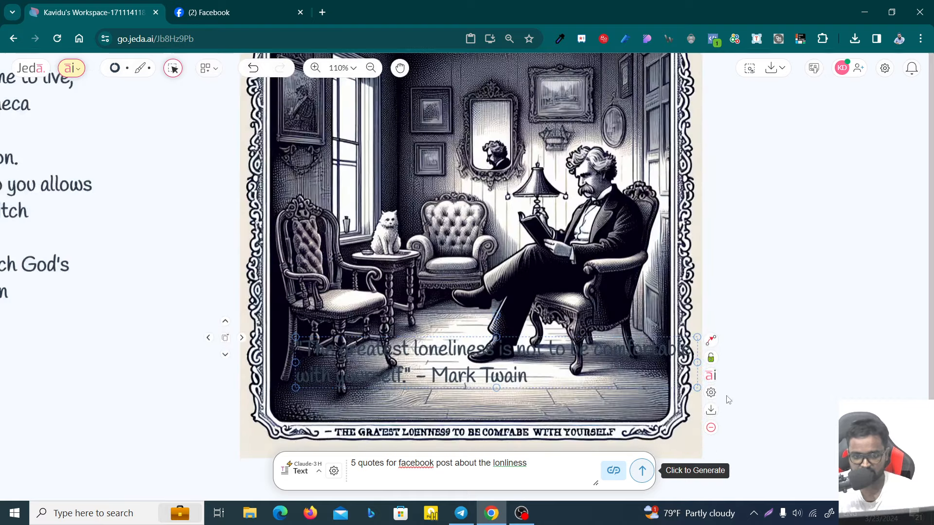
click(711, 395)
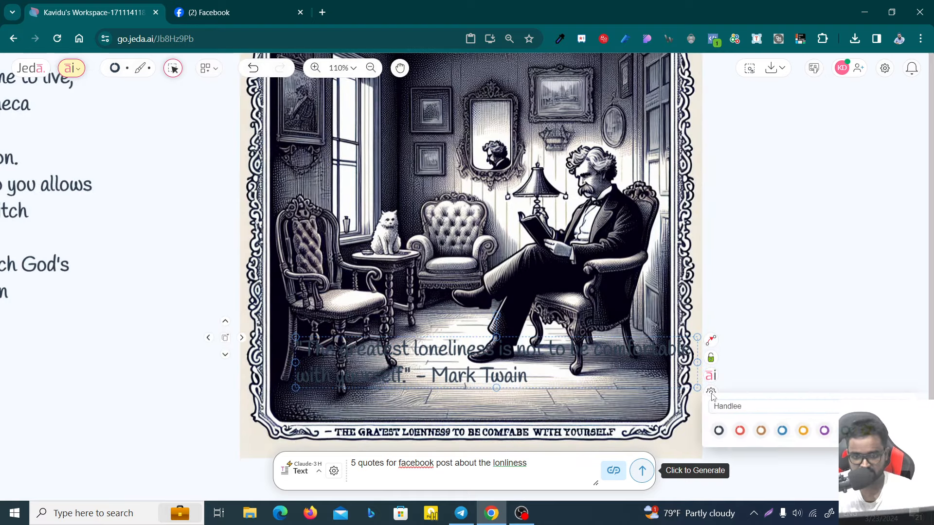
click(895, 432)
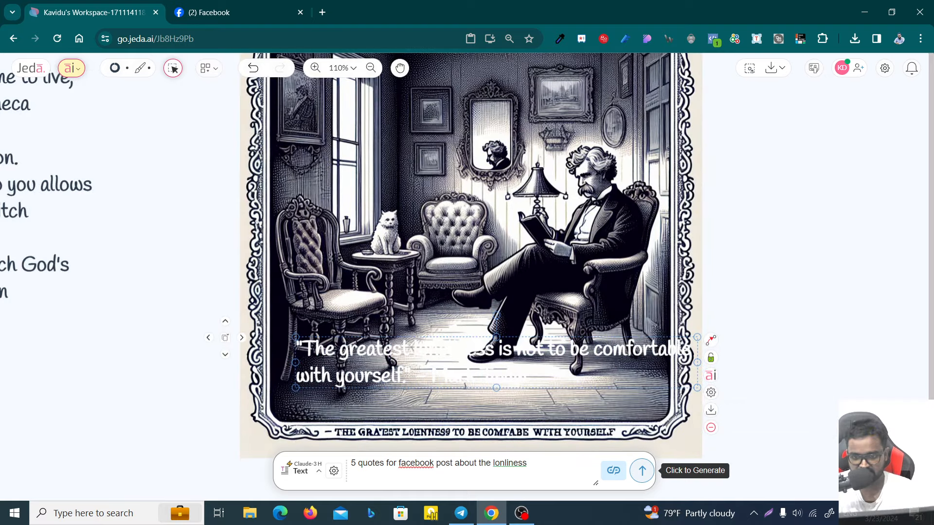
- Narrow the quote's text box so it wraps onto three lines, and shift it slightly right within the image
drag(699, 364, 605, 365)
drag(528, 362, 557, 365)
click(655, 399)
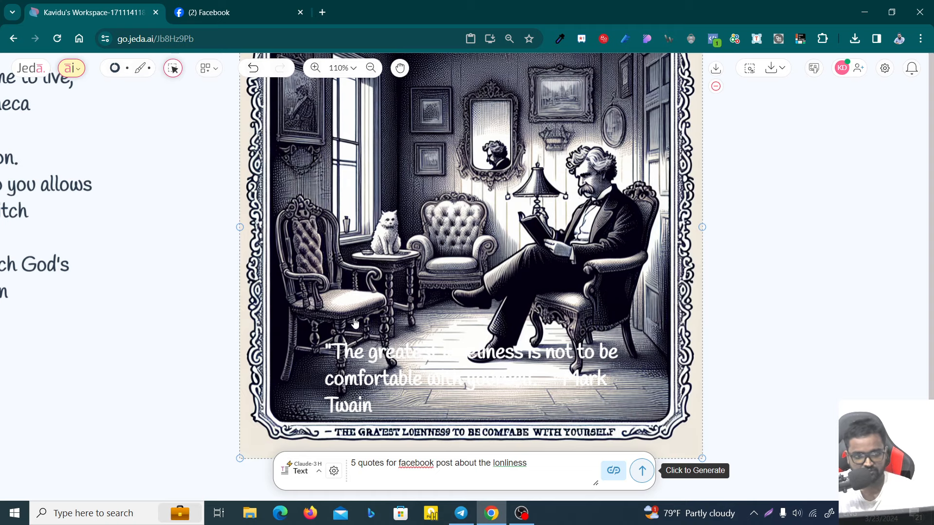
- Draw a rectangle around the quote text across the lower part of the generated image
scroll(370, 331, down, 2)
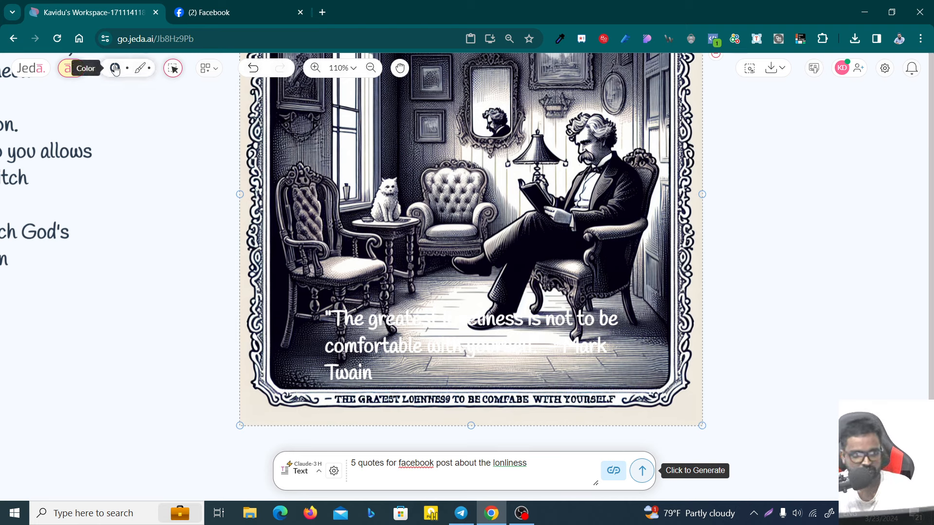
click(142, 69)
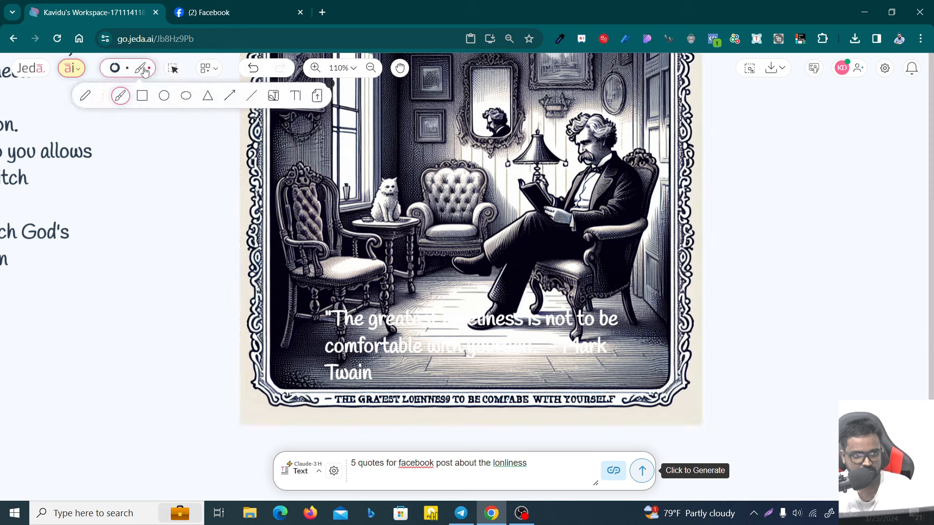
click(142, 97)
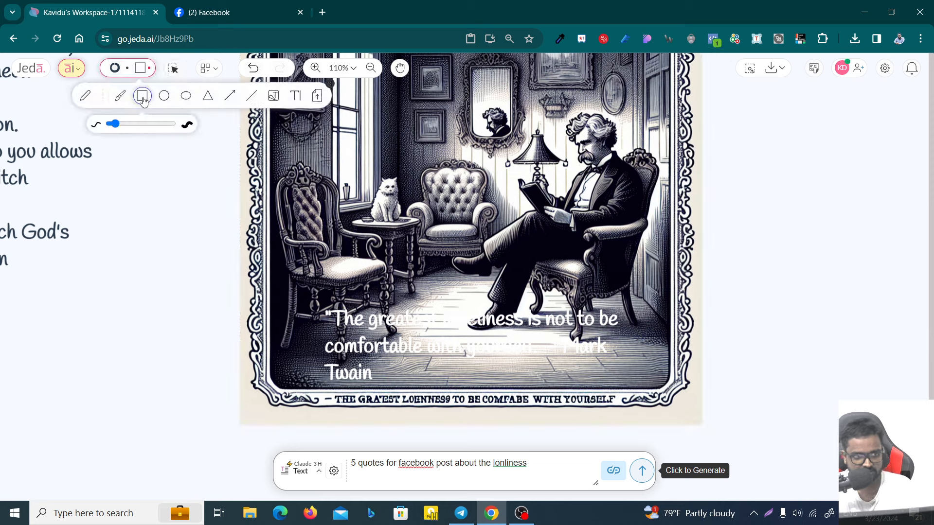
mouse_move(270, 303)
mouse_down()
mouse_move(652, 369)
mouse_move(653, 384)
mouse_up()
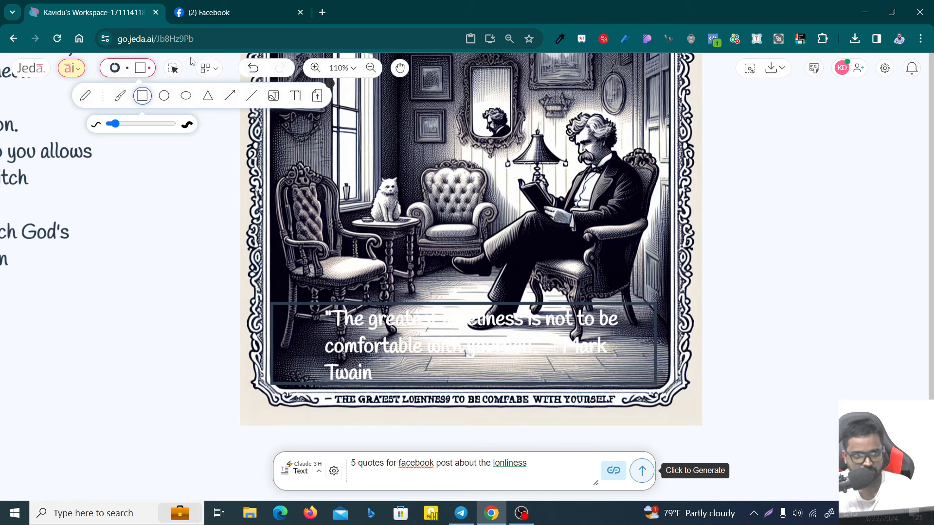
click(174, 68)
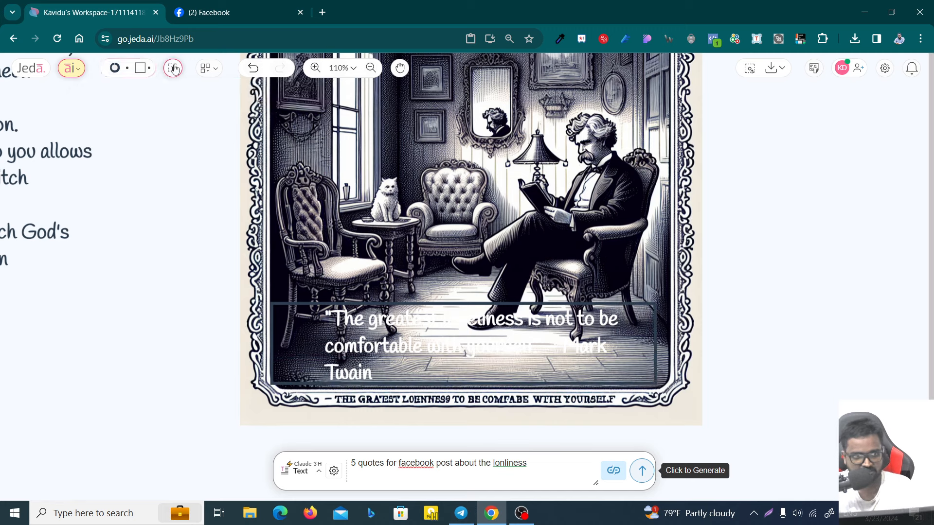
- Fill the rectangle behind the quote with yellow and make its outline transparent
click(632, 310)
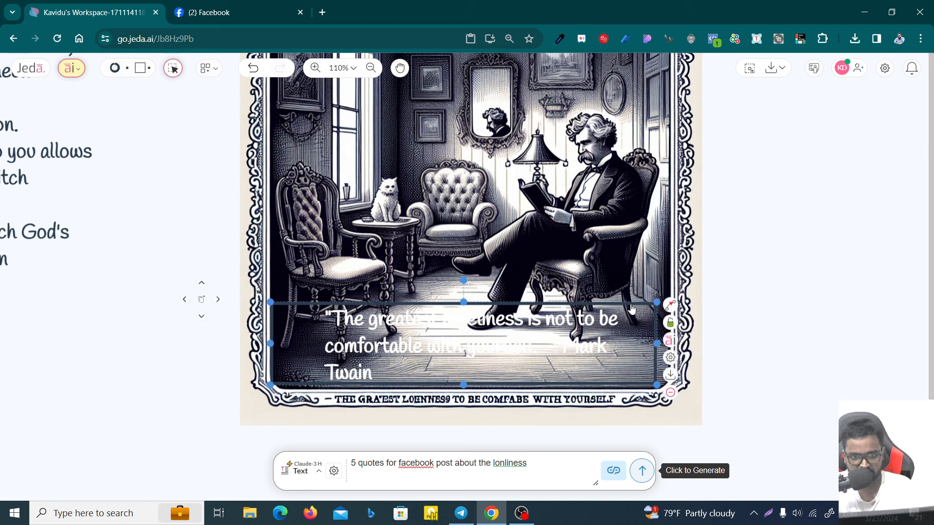
click(671, 358)
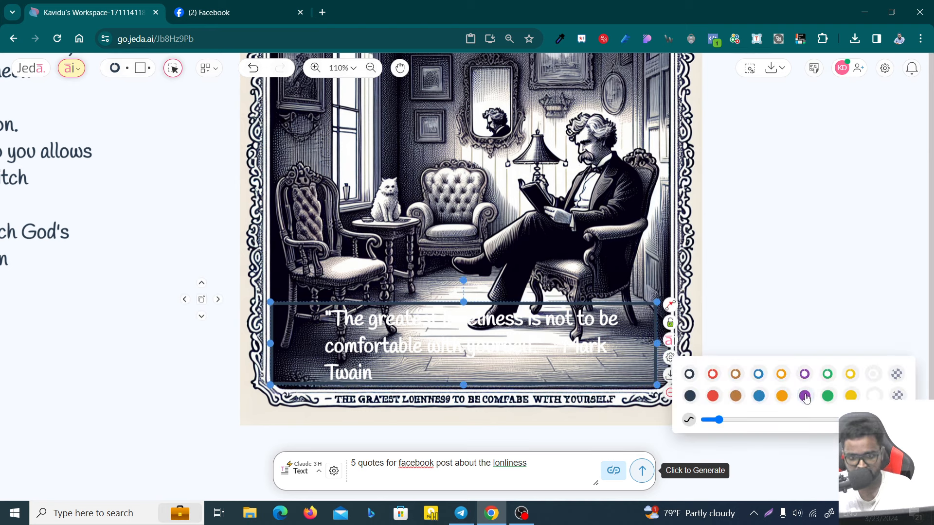
click(851, 396)
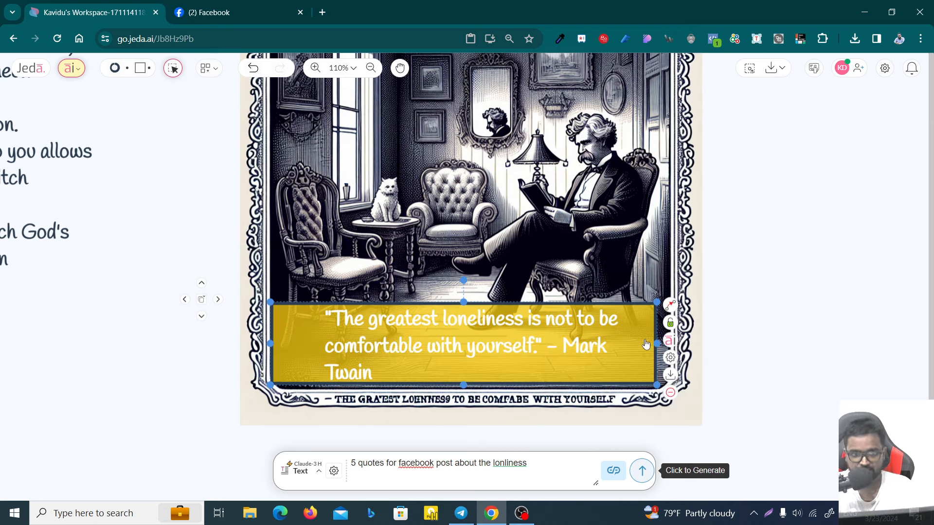
click(671, 359)
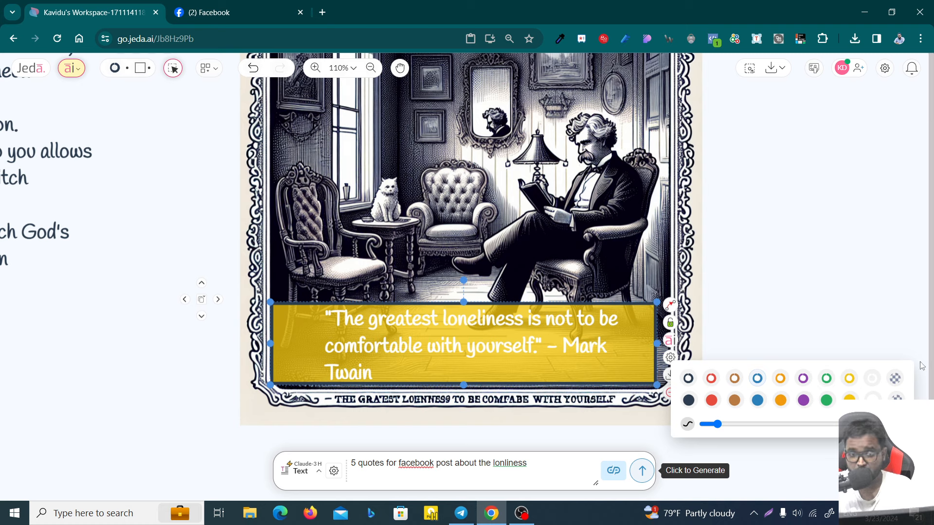
click(896, 382)
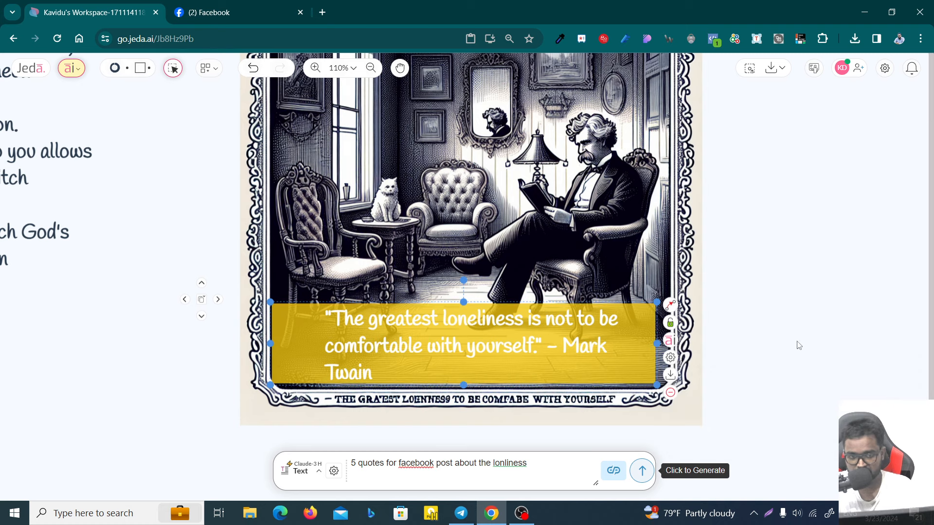
- Undo the accidental shift of the quote text, then widen and heighten the yellow rectangle to span the image's inner frame
drag(595, 326, 619, 331)
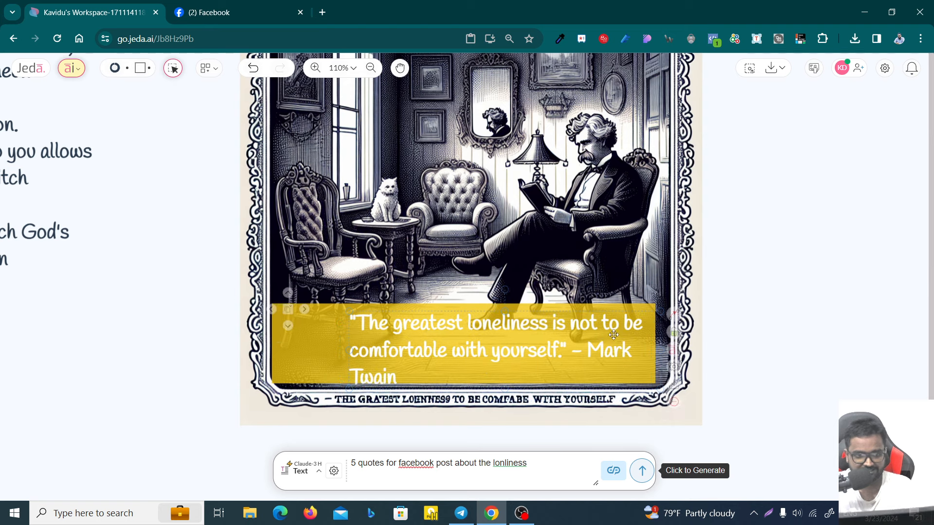
key(ctrl+z)
mouse_move(295, 333)
mouse_down()
mouse_move(306, 335)
mouse_move(294, 335)
mouse_up()
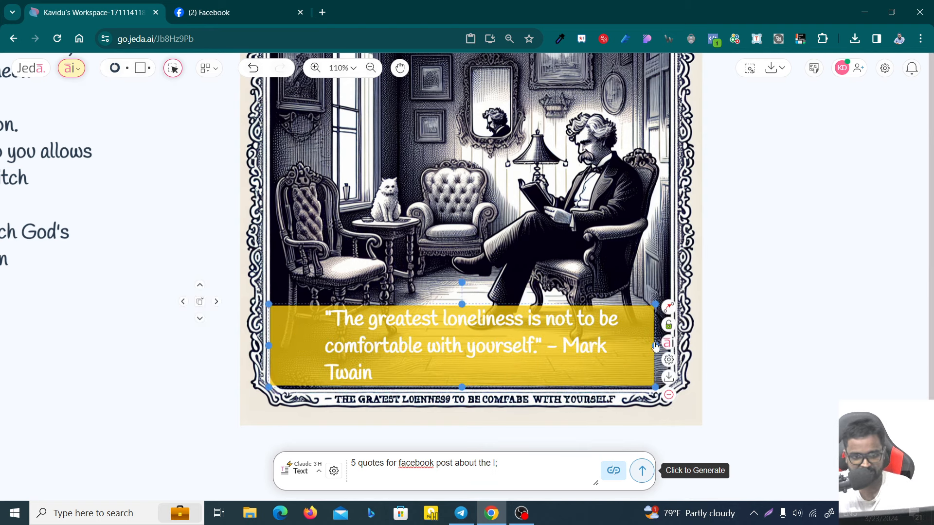
drag(656, 344, 673, 345)
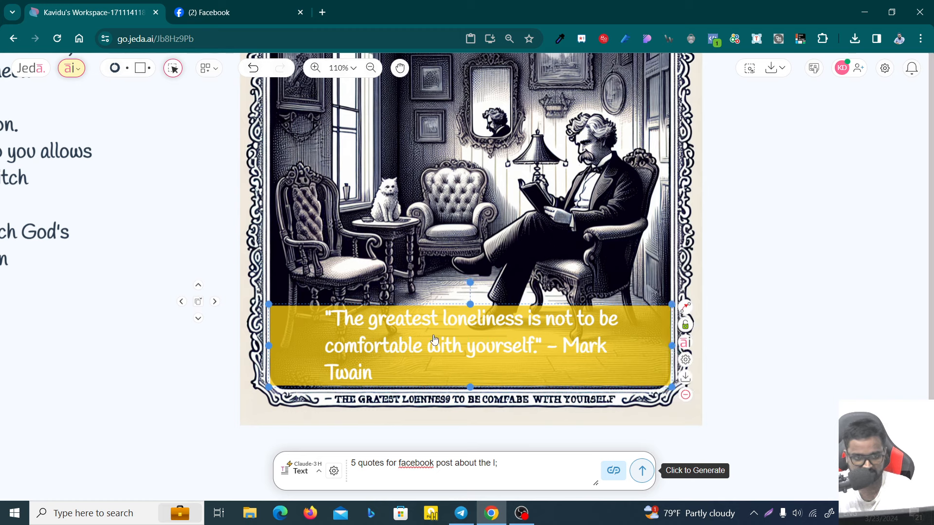
drag(469, 305, 471, 295)
drag(469, 385, 471, 390)
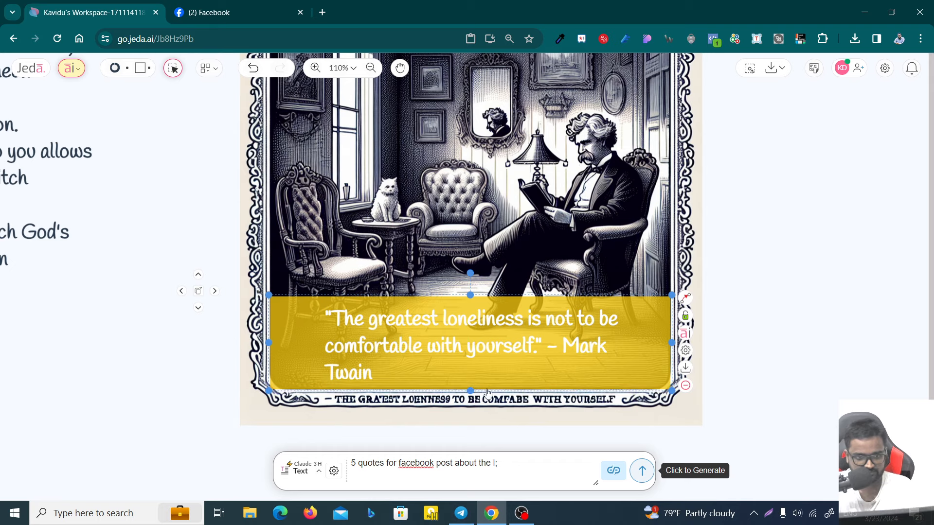
- Nudge the quote down, then move the yellow rectangle to the image's bottom edge and stretch it across the full image width
scroll(759, 385, down, 1)
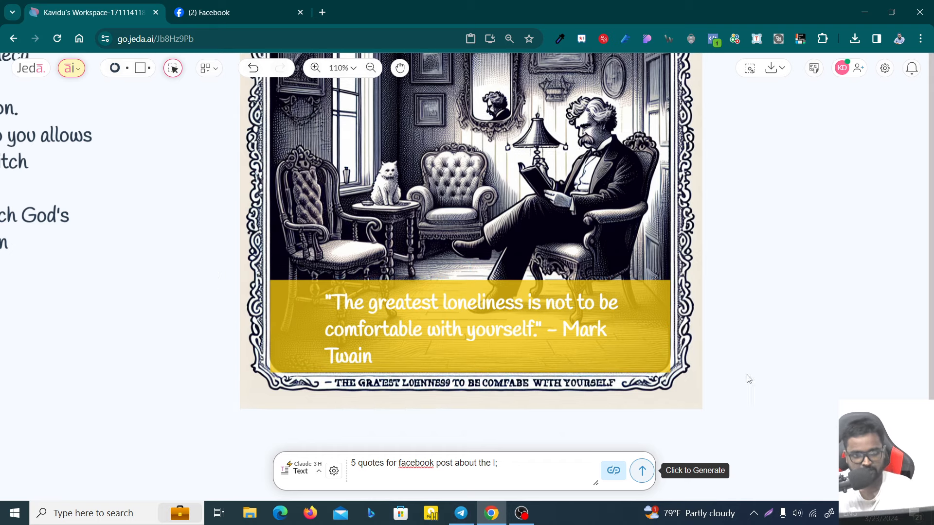
mouse_move(519, 340)
mouse_down()
mouse_move(506, 351)
mouse_move(520, 342)
mouse_up()
click(380, 290)
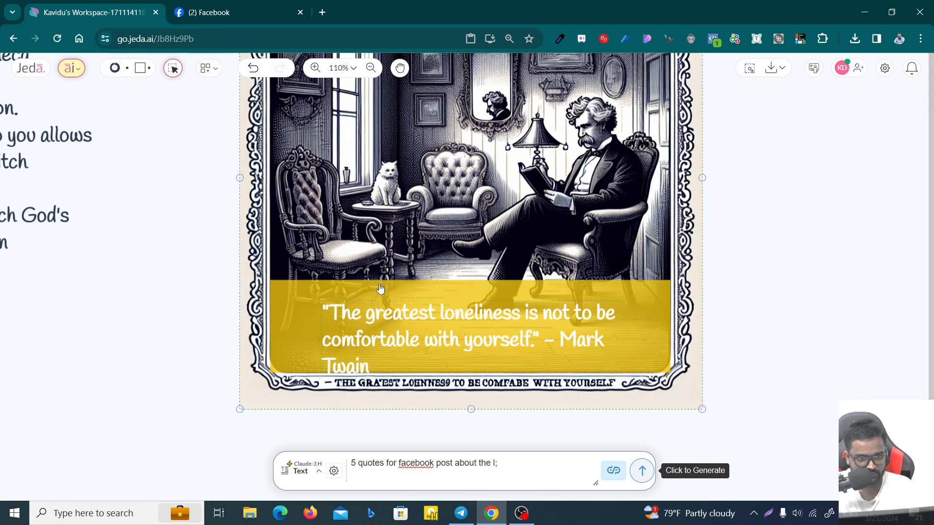
click(377, 292)
drag(369, 292, 340, 326)
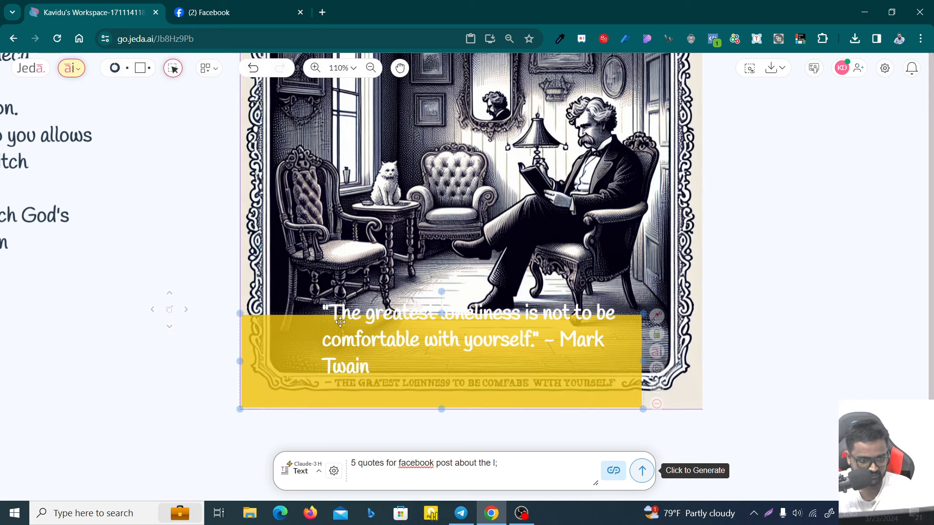
drag(645, 314, 684, 304)
drag(683, 356, 702, 356)
drag(697, 355, 702, 355)
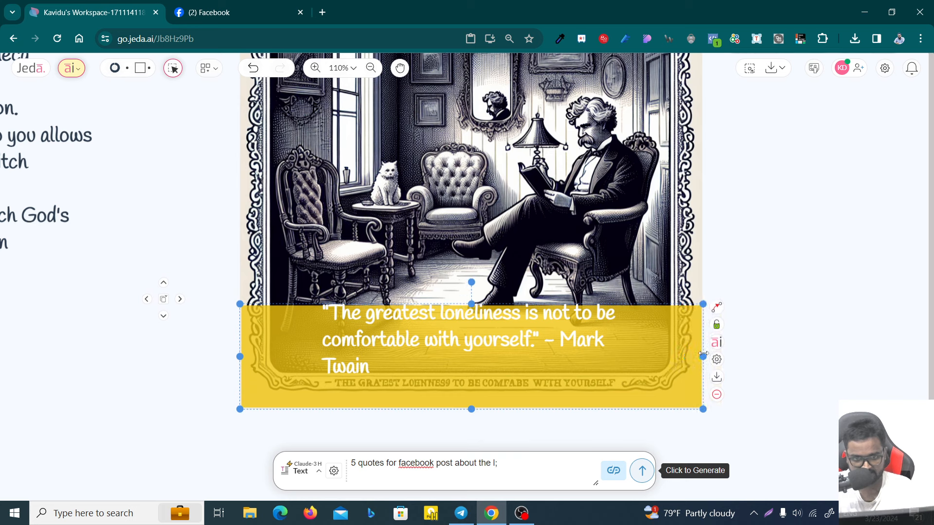
- Move the quote down into the yellow band and widen its text box so it wraps onto two lines
click(499, 327)
drag(499, 328, 494, 344)
drag(627, 356, 670, 357)
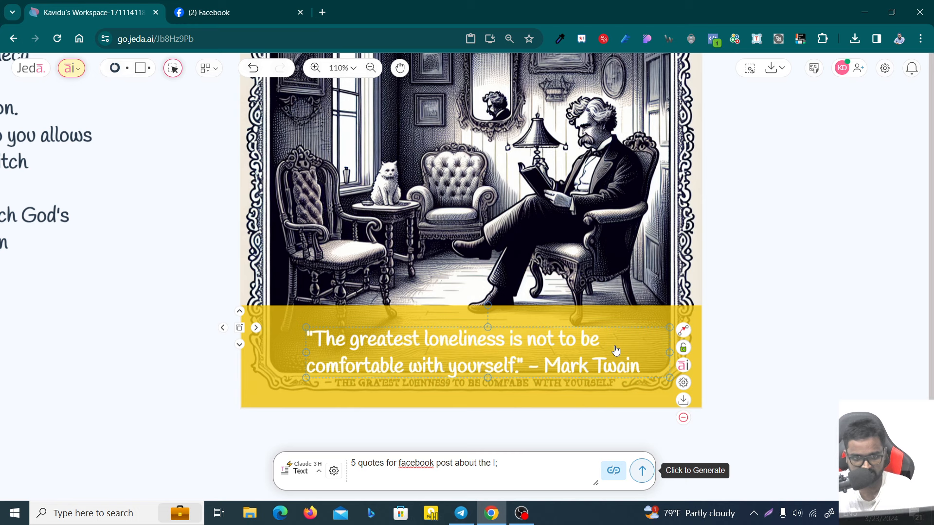
- Change the quote text's font to Times New Roman
click(684, 383)
click(795, 395)
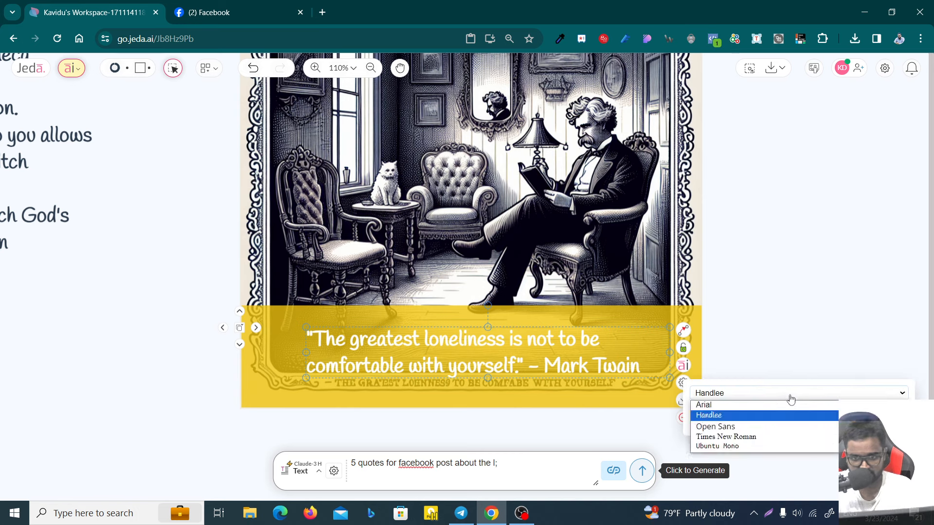
click(732, 437)
click(585, 372)
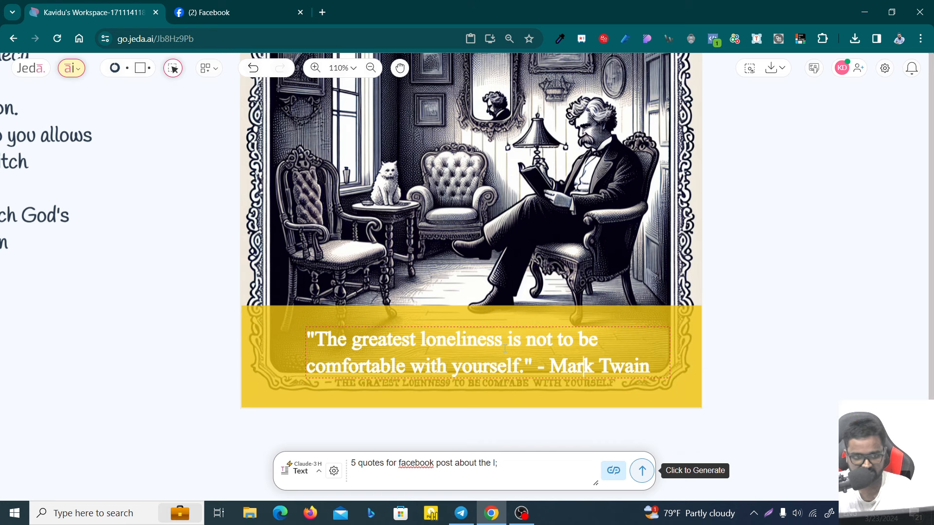
- Change the fill of the band behind the quote to dark navy and nudge the quote slightly left
click(660, 324)
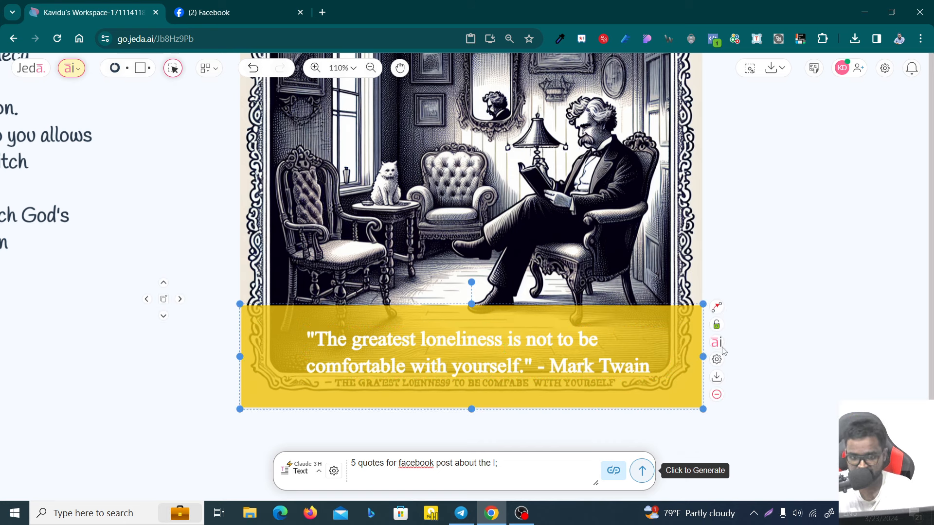
click(719, 366)
click(710, 399)
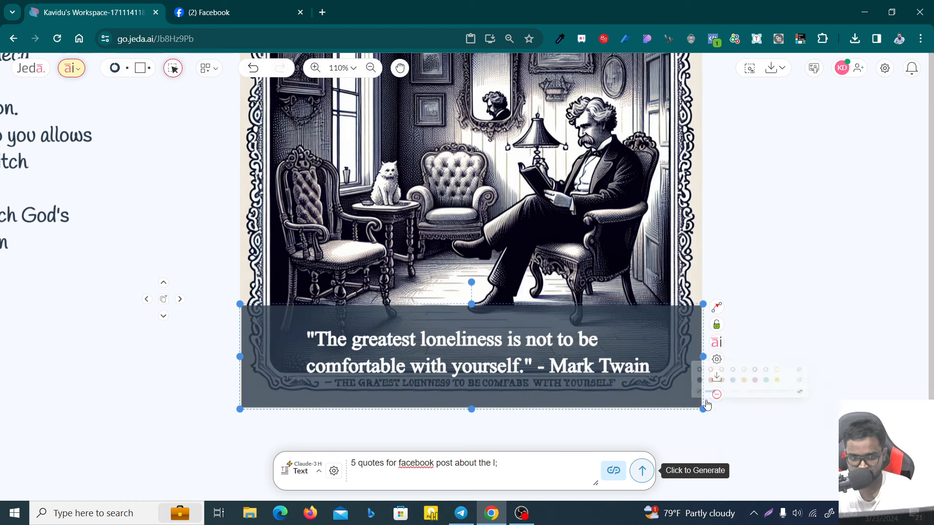
click(792, 340)
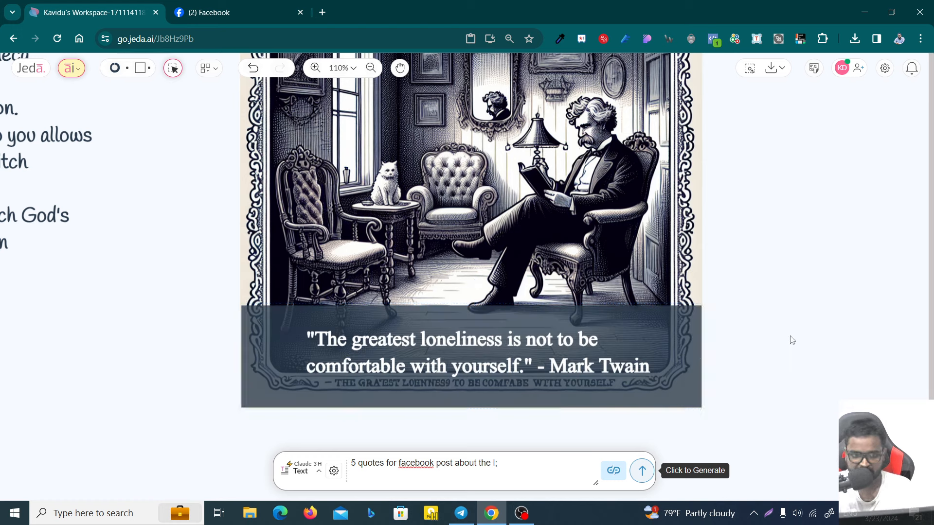
click(504, 350)
drag(461, 350, 460, 350)
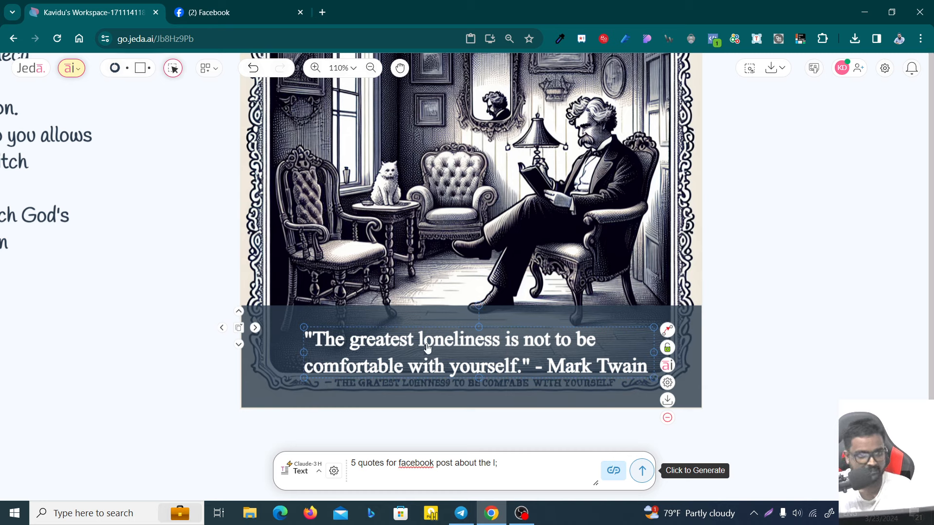
- Select the image, dark band and quote text together and group them
scroll(808, 286, down, 3)
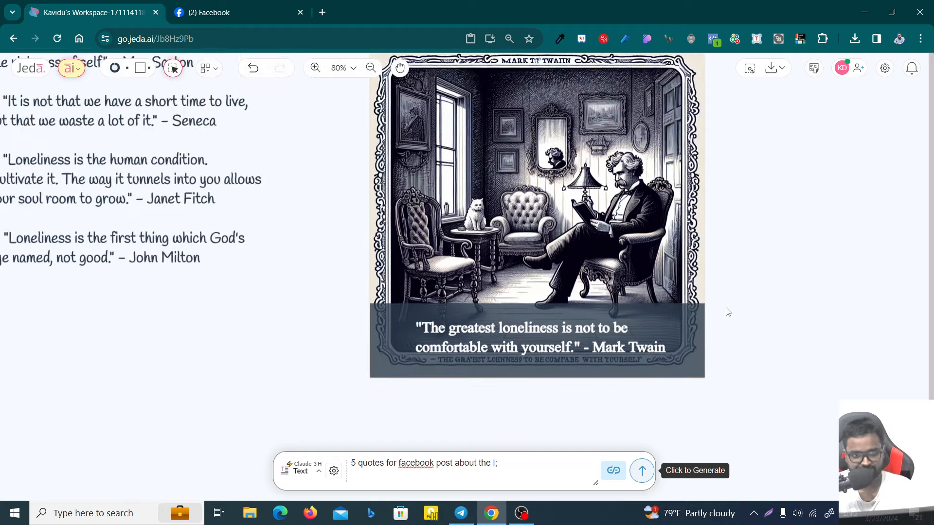
drag(744, 409, 359, 68)
scroll(430, 263, up, 1)
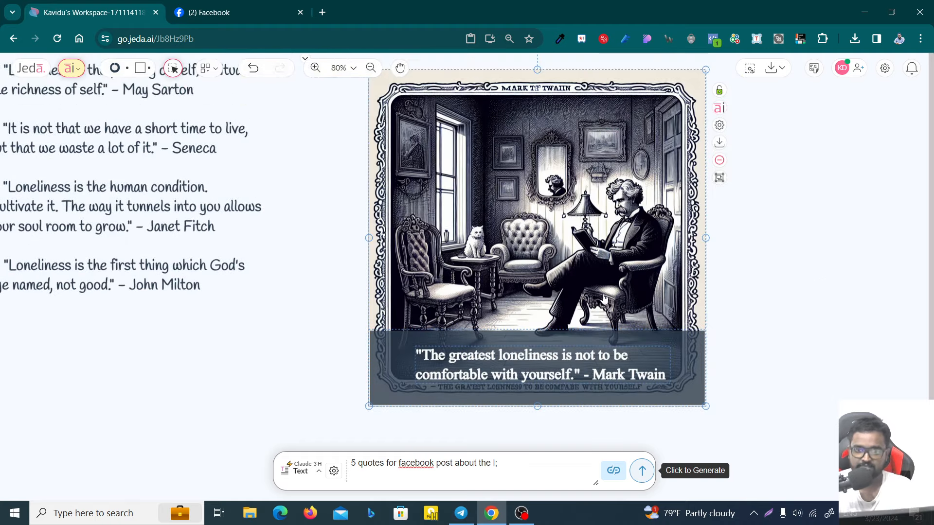
click(720, 182)
- Download the grouped quote artwork with the White Background option
scroll(724, 185, up, 2)
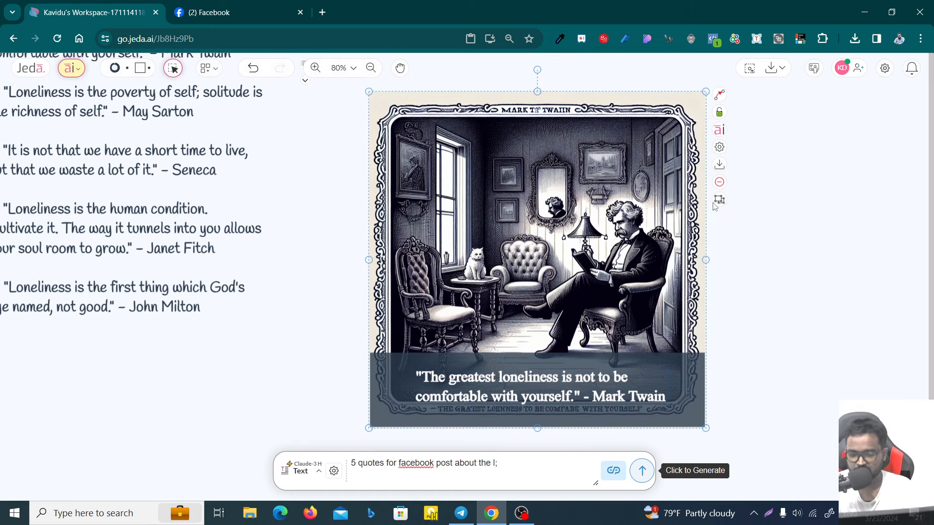
click(720, 167)
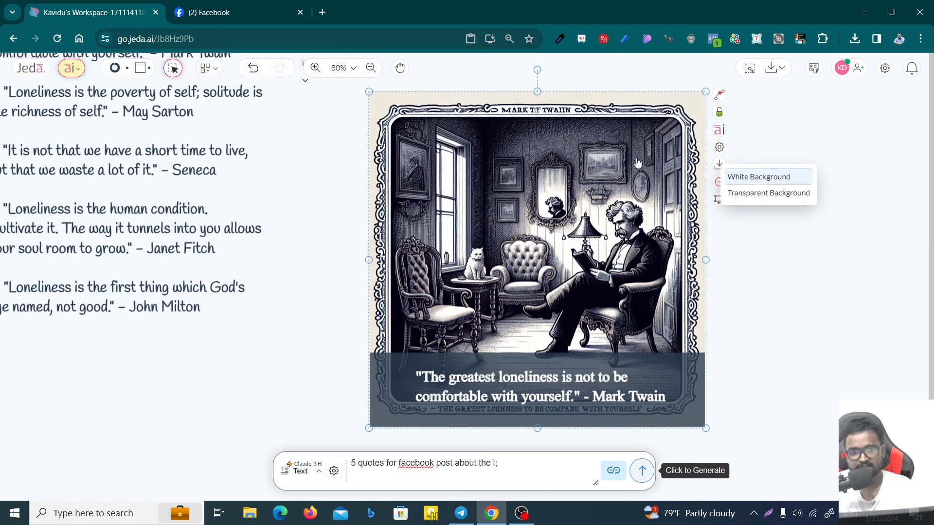
click(755, 181)
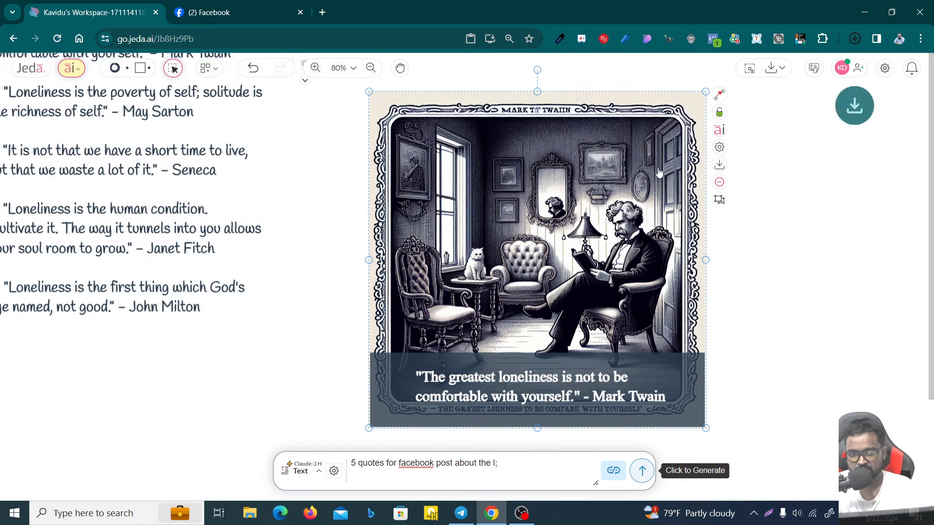
- Switch to Facebook, start a new post on the profile and attach the newly downloaded quote artwork PNG from Downloads
click(231, 5)
scroll(559, 316, down, 3)
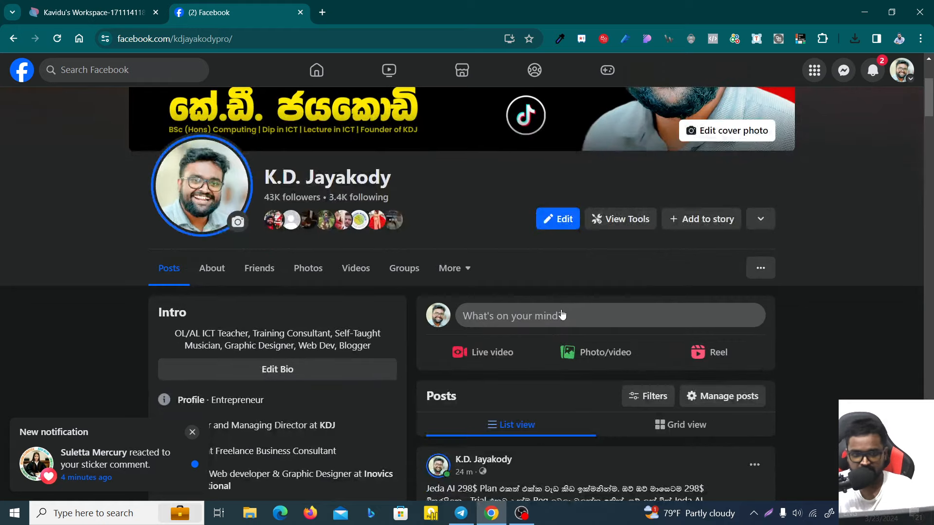
click(559, 316)
click(466, 345)
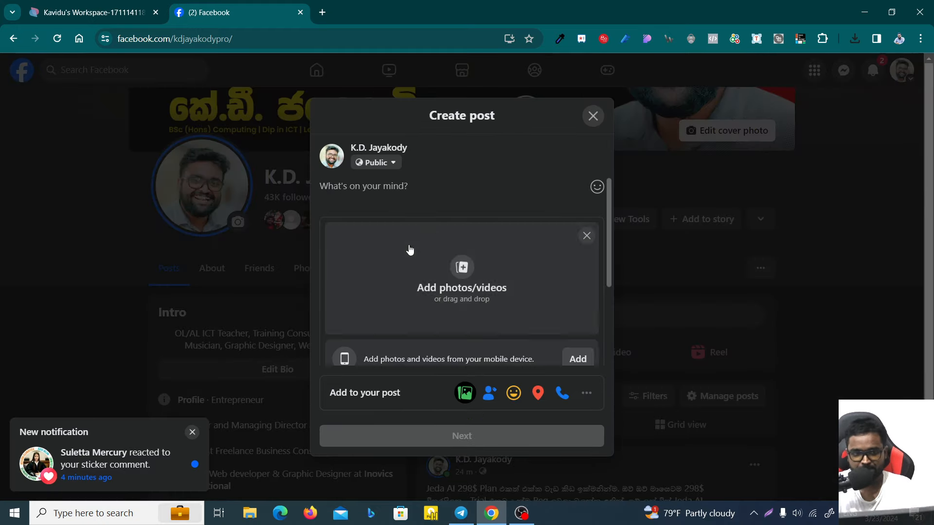
click(393, 250)
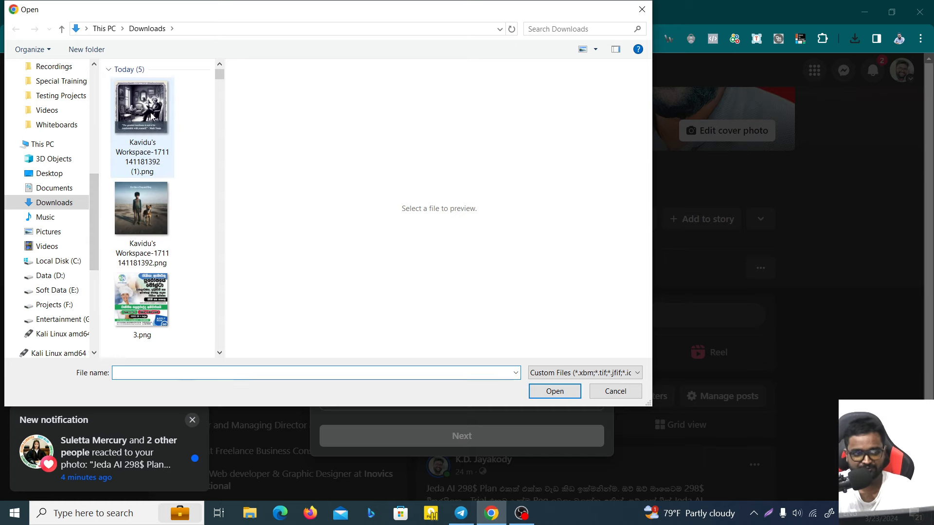
click(140, 117)
double_click(141, 117)
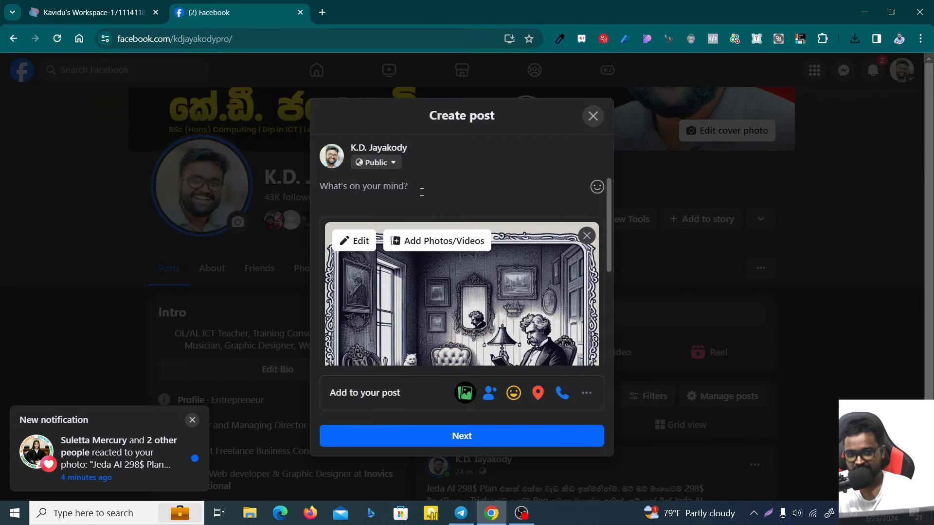
- Switch to Jeda.ai, shift the grouped quote artwork slightly up and to the left, and ungroup it
click(54, 6)
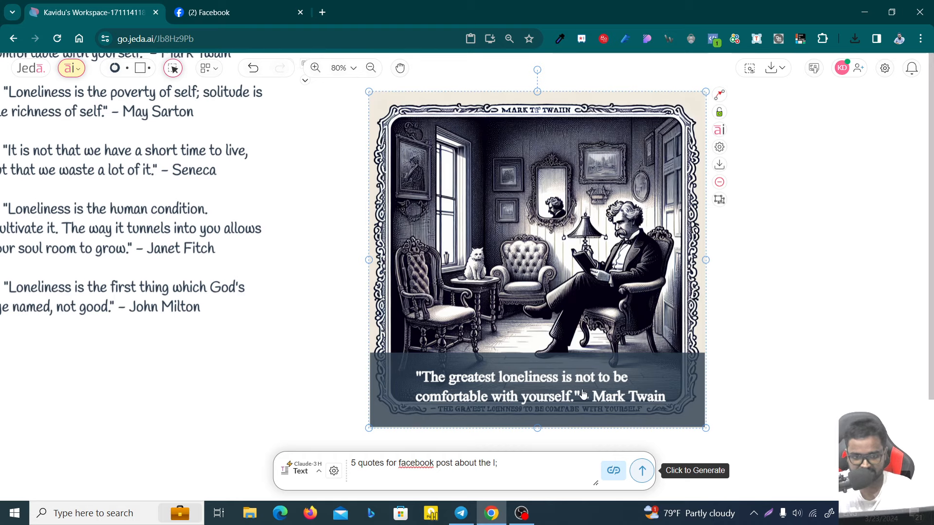
click(712, 401)
drag(556, 398, 561, 379)
drag(696, 250, 692, 263)
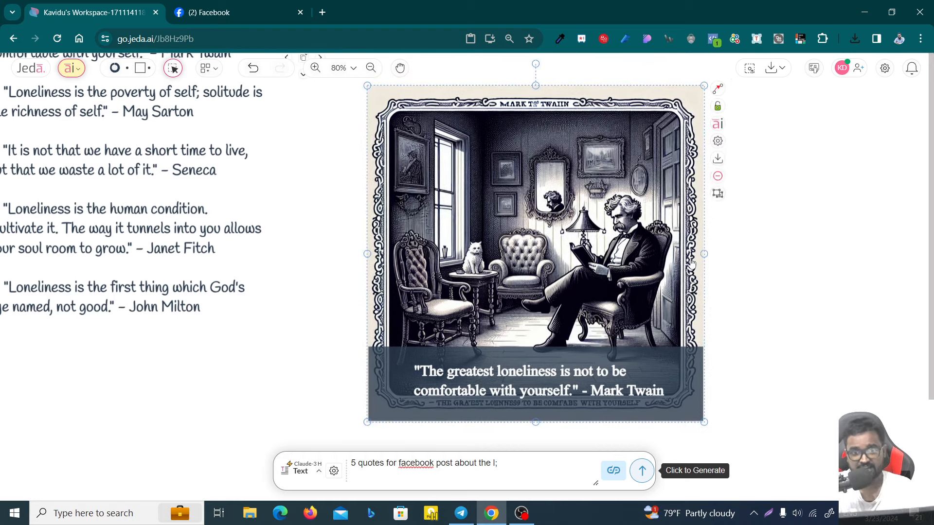
click(719, 195)
click(766, 285)
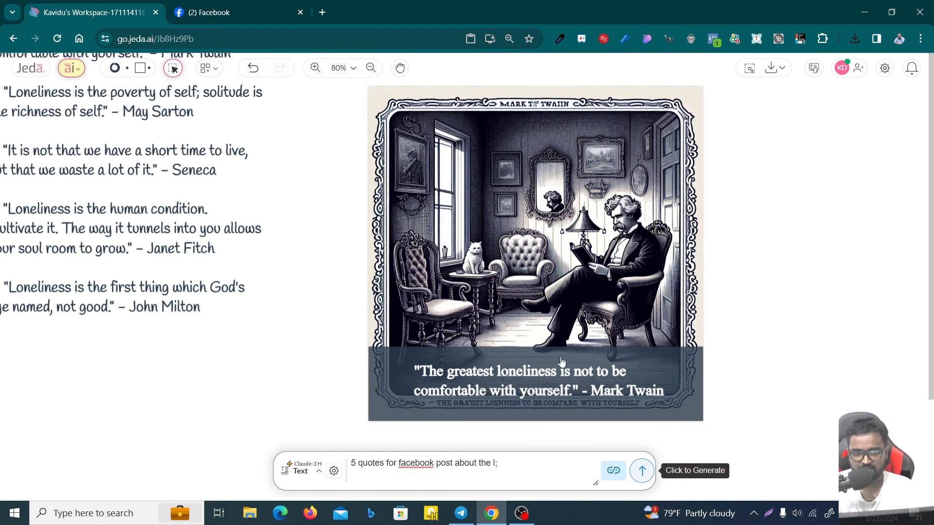
- Copy the full Mark Twain quote text from the artwork and paste it as the caption of the Facebook post
click(540, 385)
double_click(548, 381)
key(ctrl+a)
key(ctrl+c)
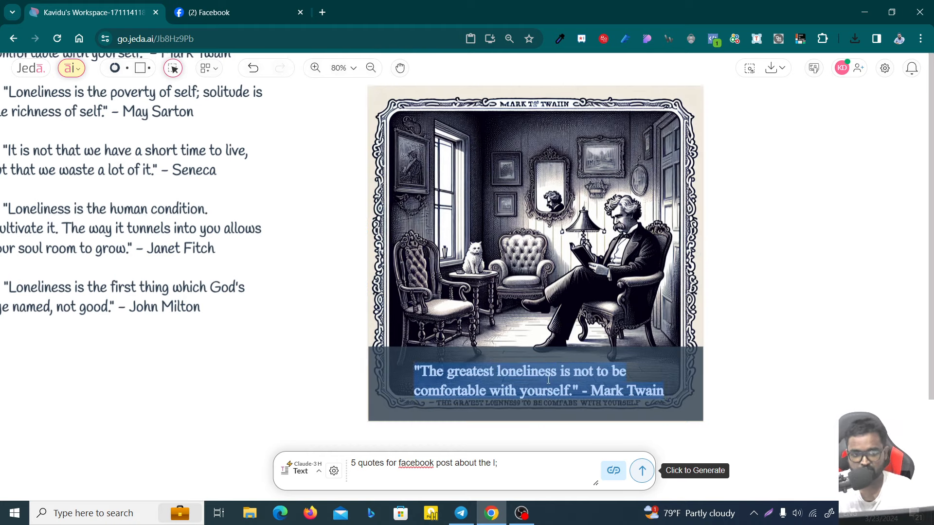
click(286, 5)
click(375, 192)
key(ctrl+v)
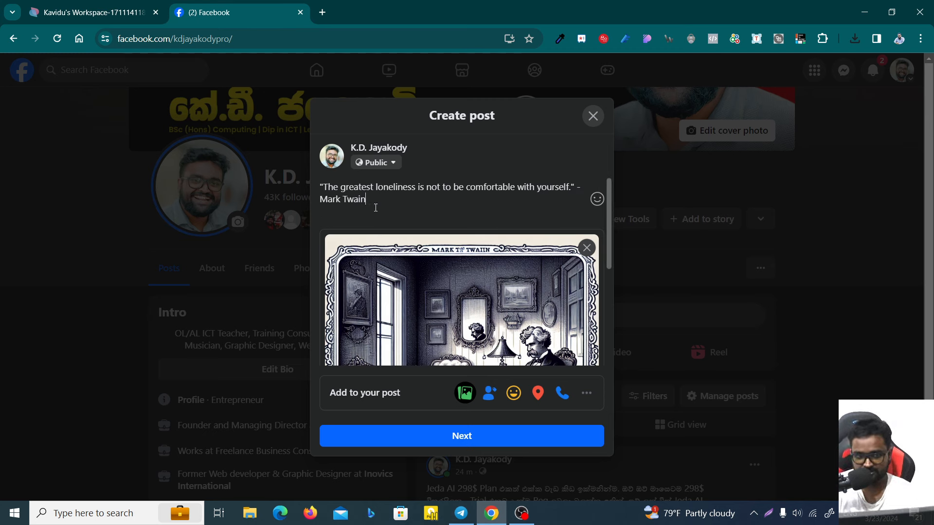
- Publish the post to the profile and also share it to the KD Academy and KDJ pages, and view it on the timeline
click(469, 437)
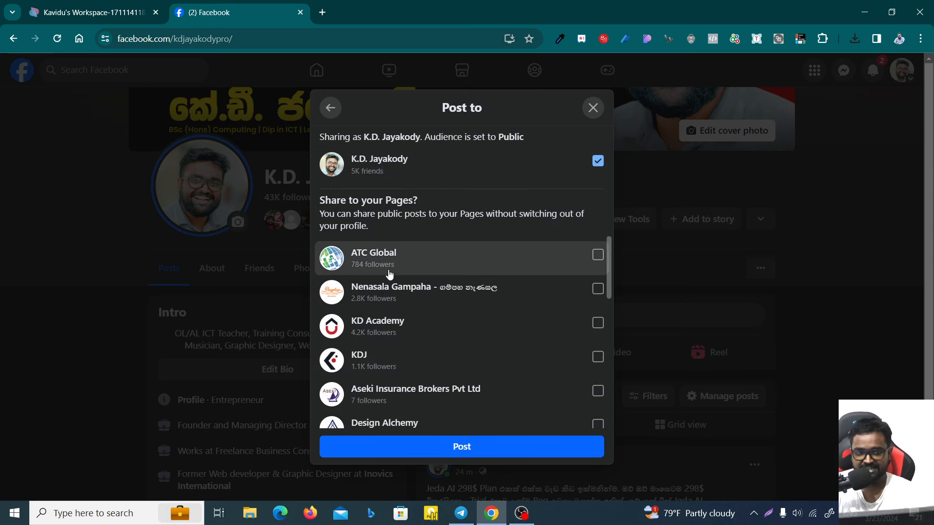
click(392, 322)
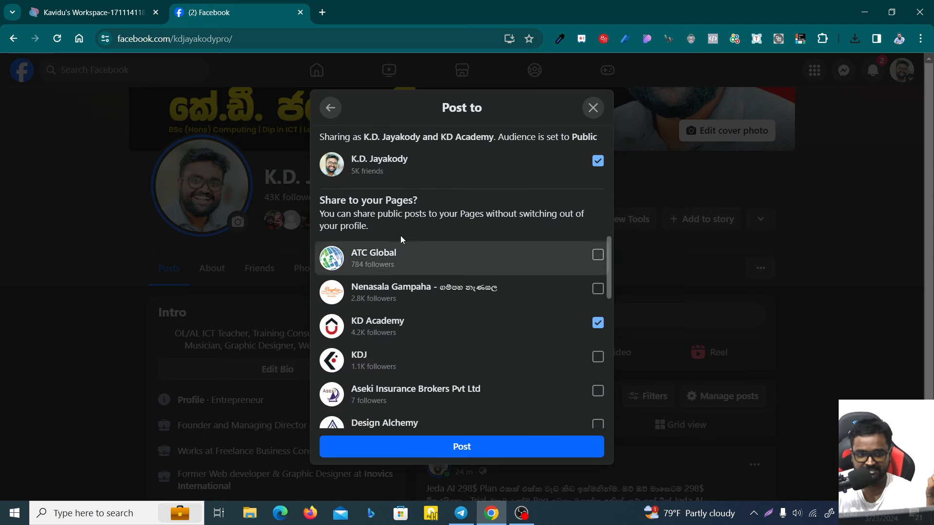
click(404, 359)
click(452, 458)
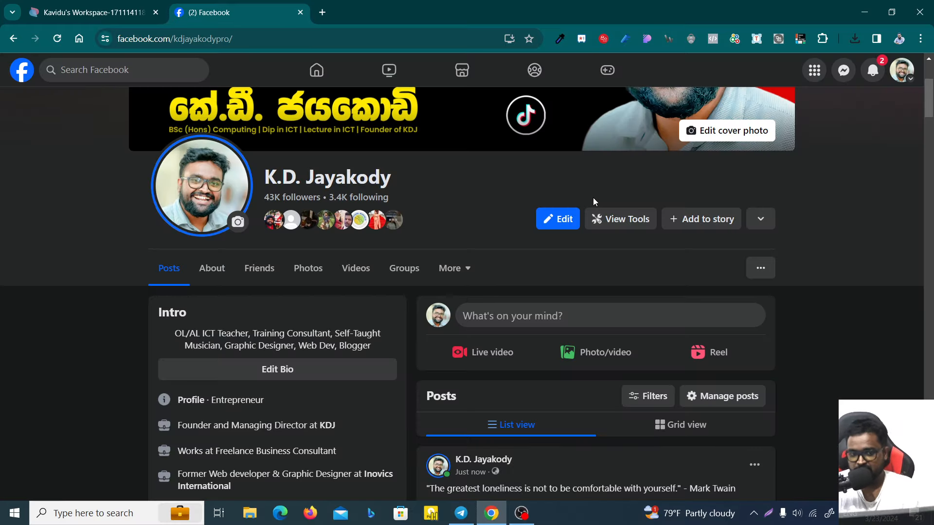
scroll(568, 208, down, 8)
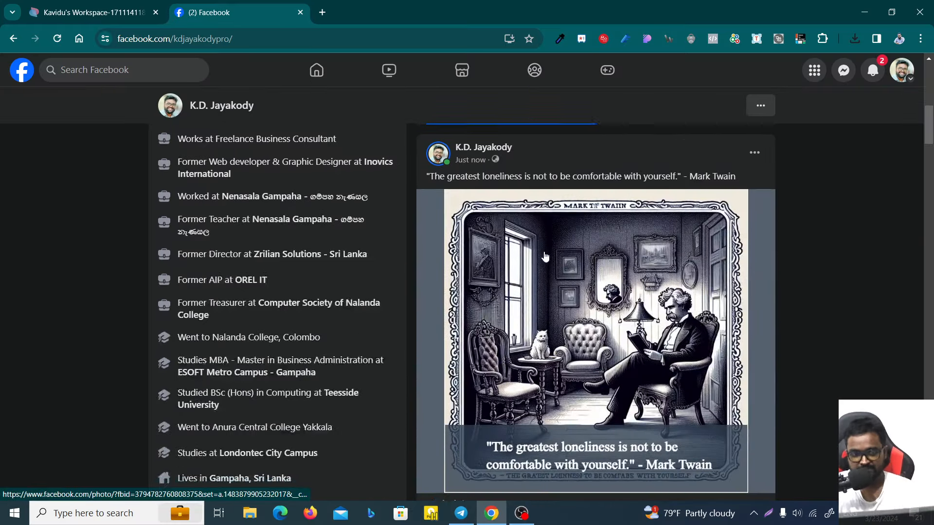
- Return to the Jeda.ai board, deselect the quote text, launch PowerPoint and create a blank presentation
key(ctrl+Tab)
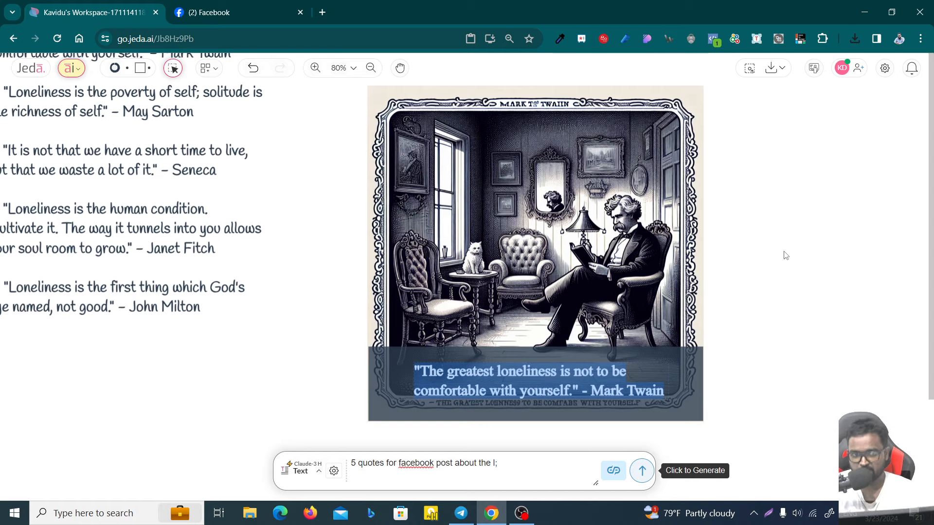
key(super)
text(power)
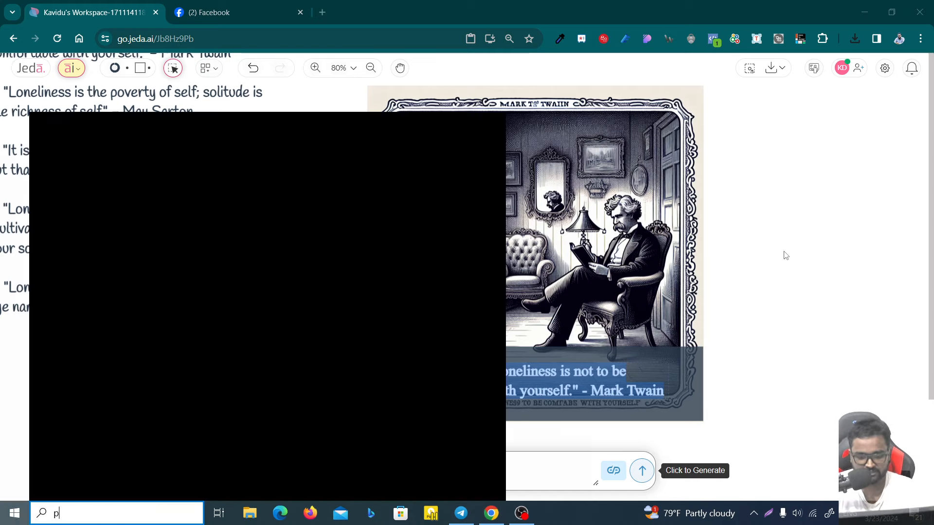
key(Return)
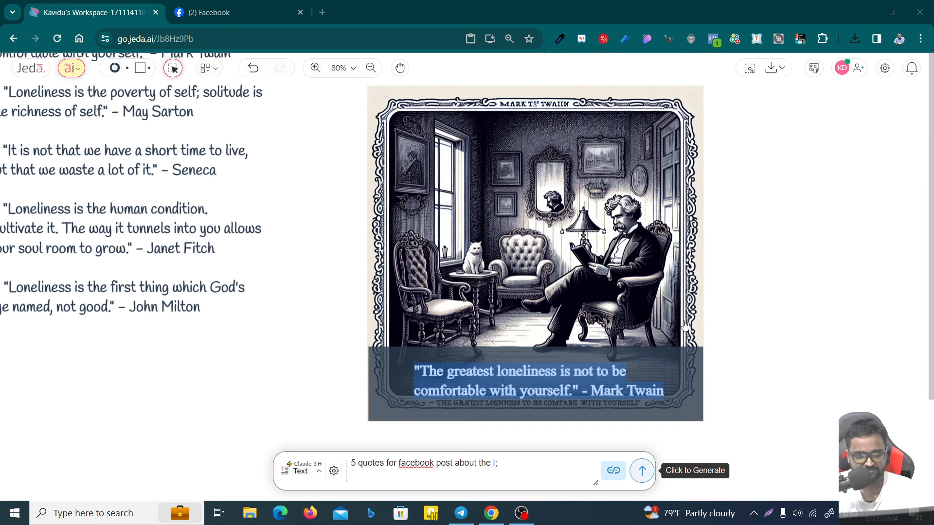
click(768, 278)
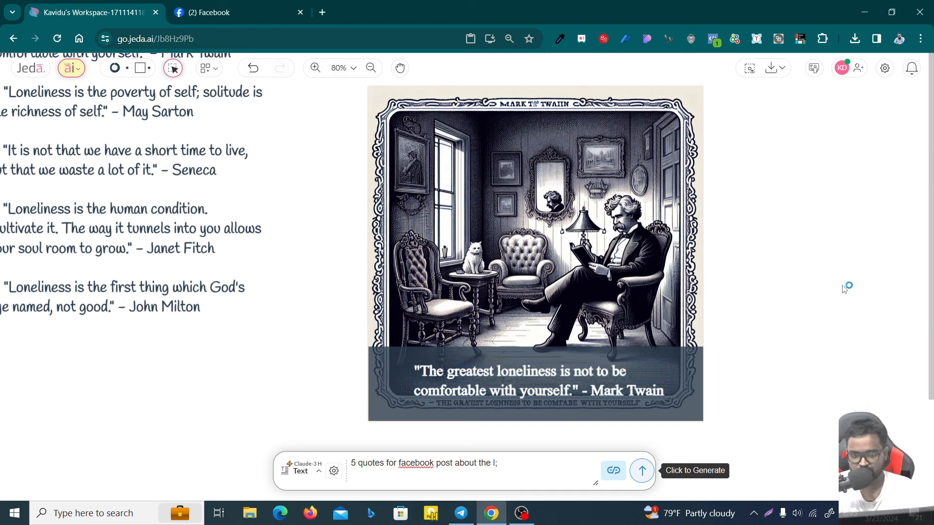
drag(603, 3, 534, 2)
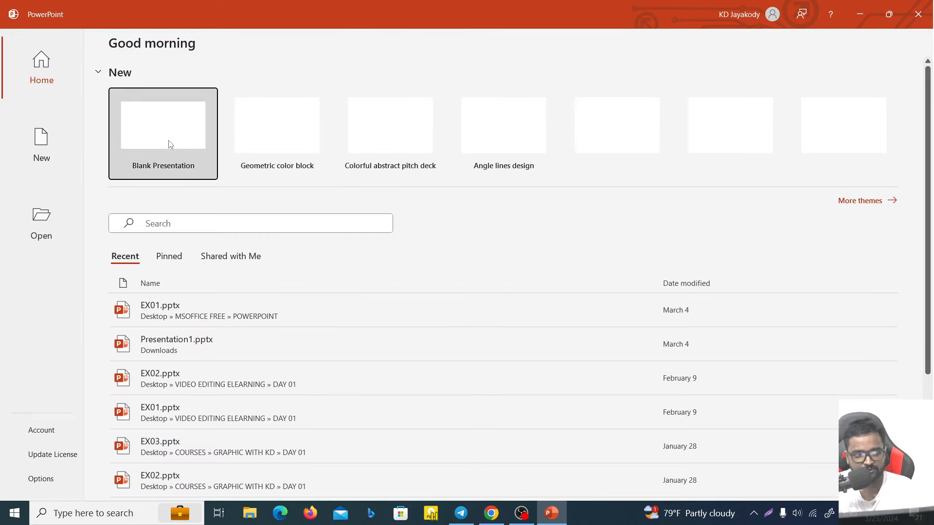
click(170, 144)
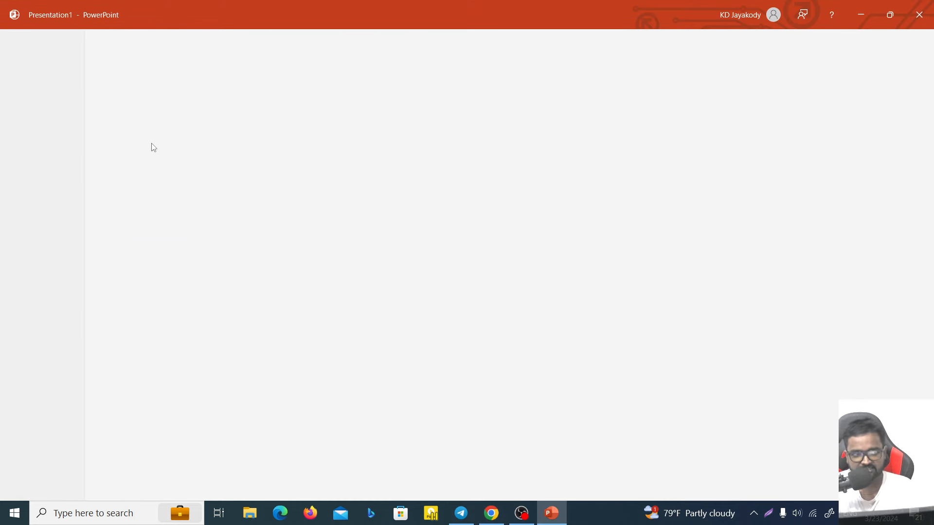
- Enter a custom slide size of 2048px width and 2048px height for the presentation
click(199, 40)
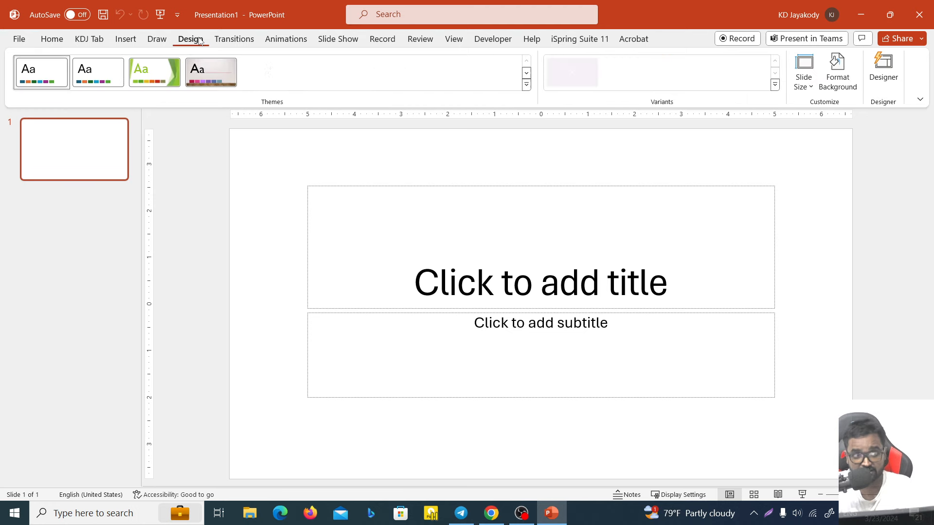
click(803, 77)
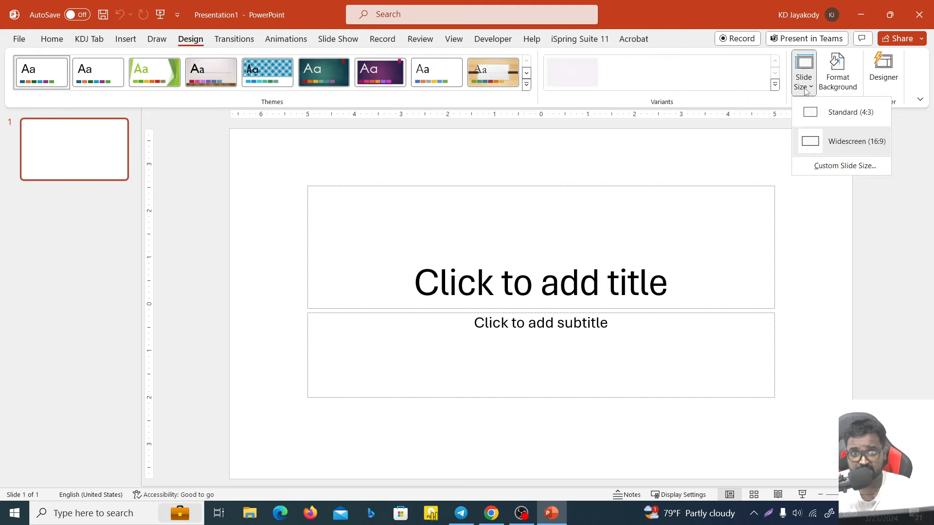
click(832, 166)
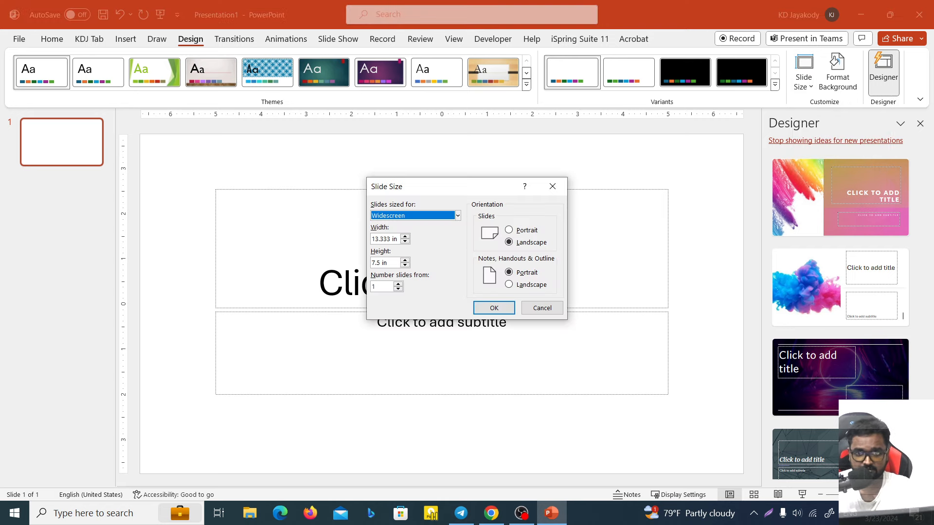
key(alt+Tab)
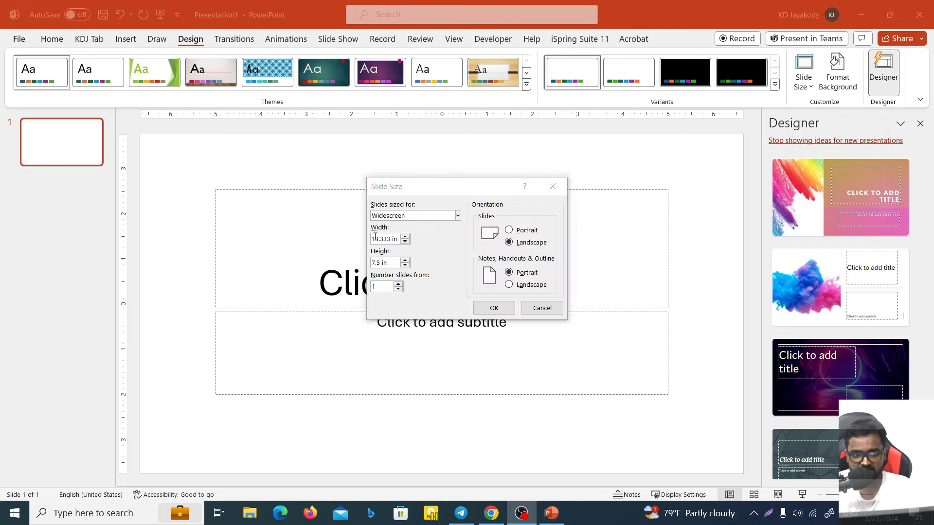
drag(375, 237, 435, 252)
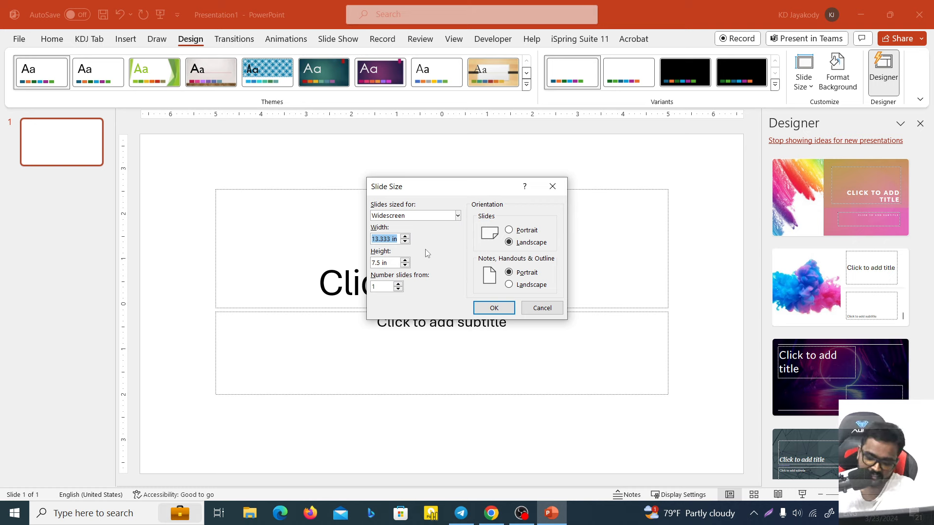
text(20)
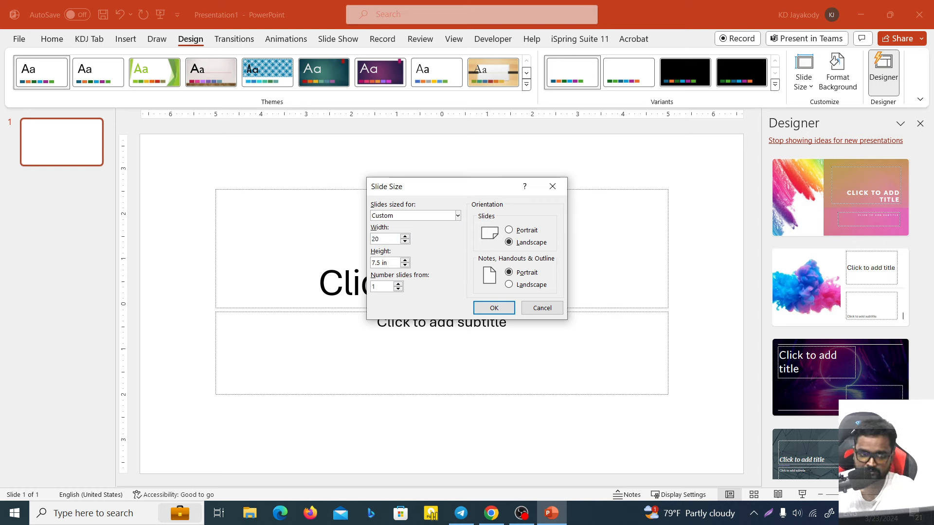
text(48)
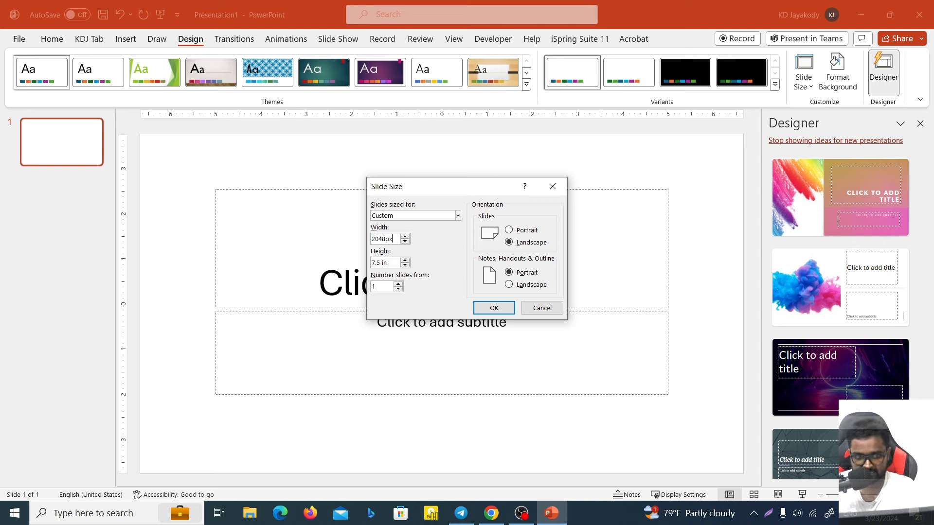
double_click(394, 263)
text(2048px)
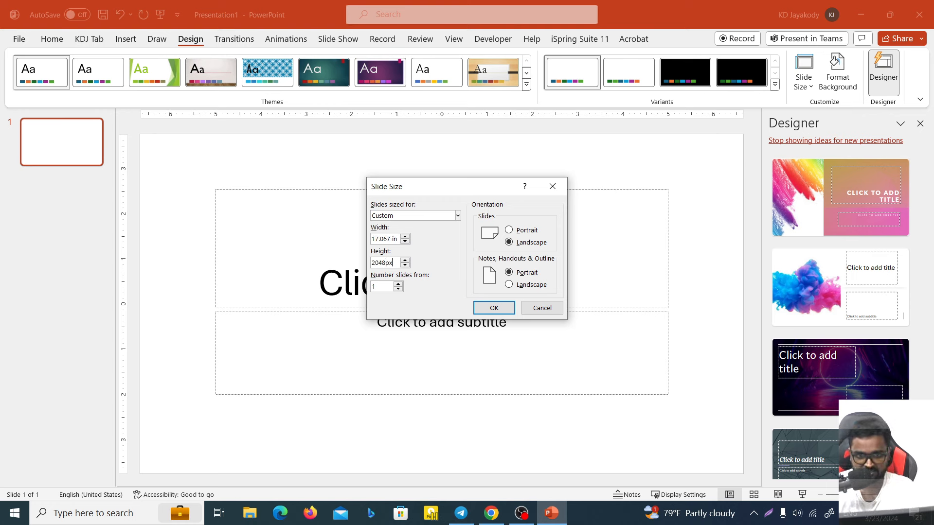
key(Tab)
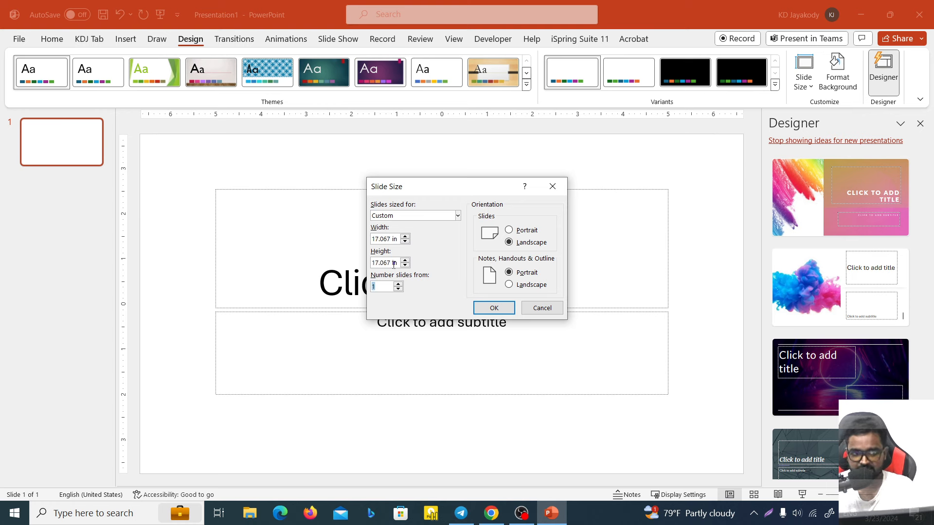